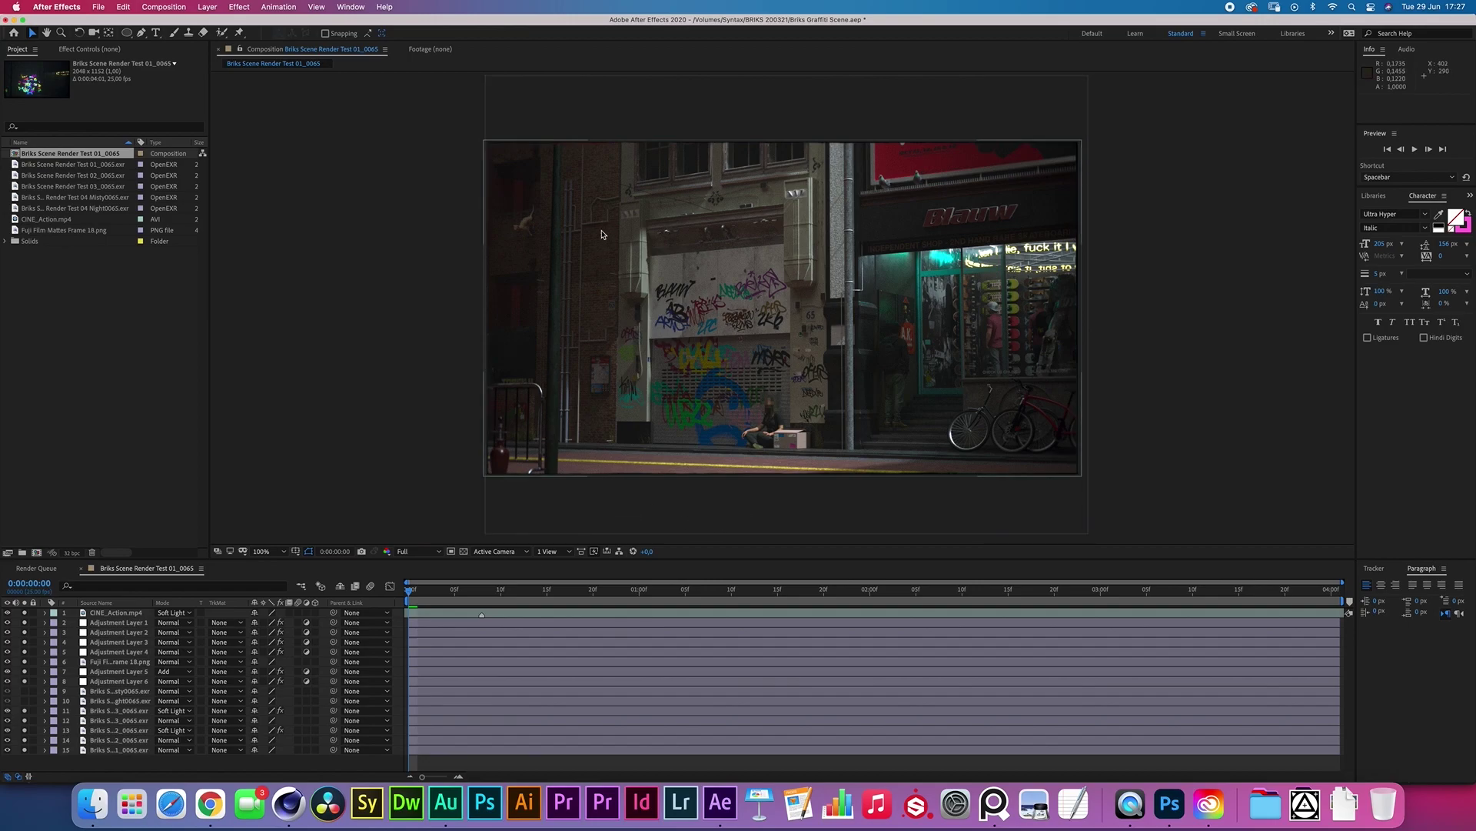
Switch to Chrome and open The BRIKS Graffiti Scrapbook product page from the ArtStation profile's store.
click(209, 803)
click(1205, 344)
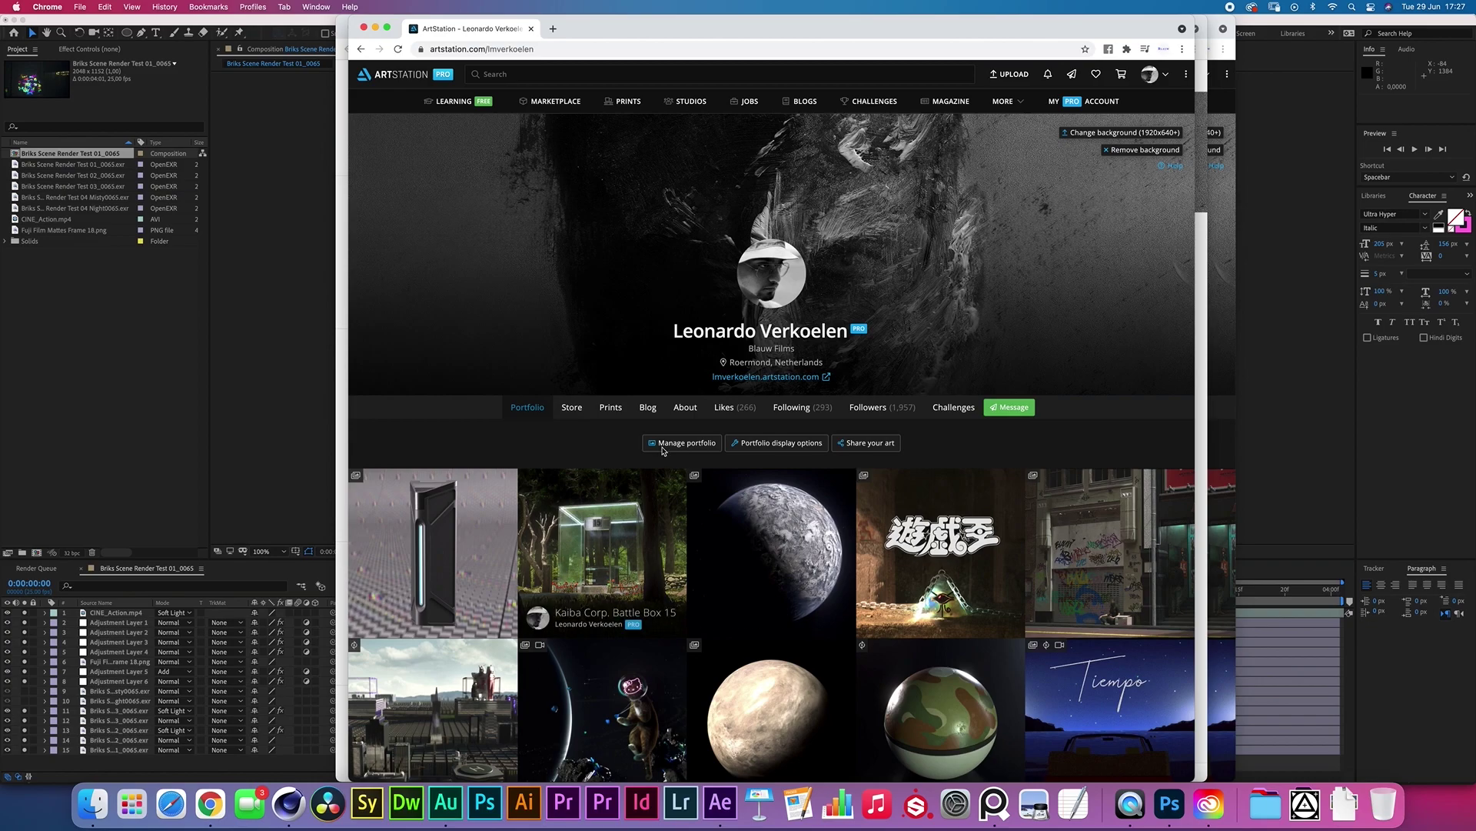
click(572, 408)
scroll(539, 461, down, 2)
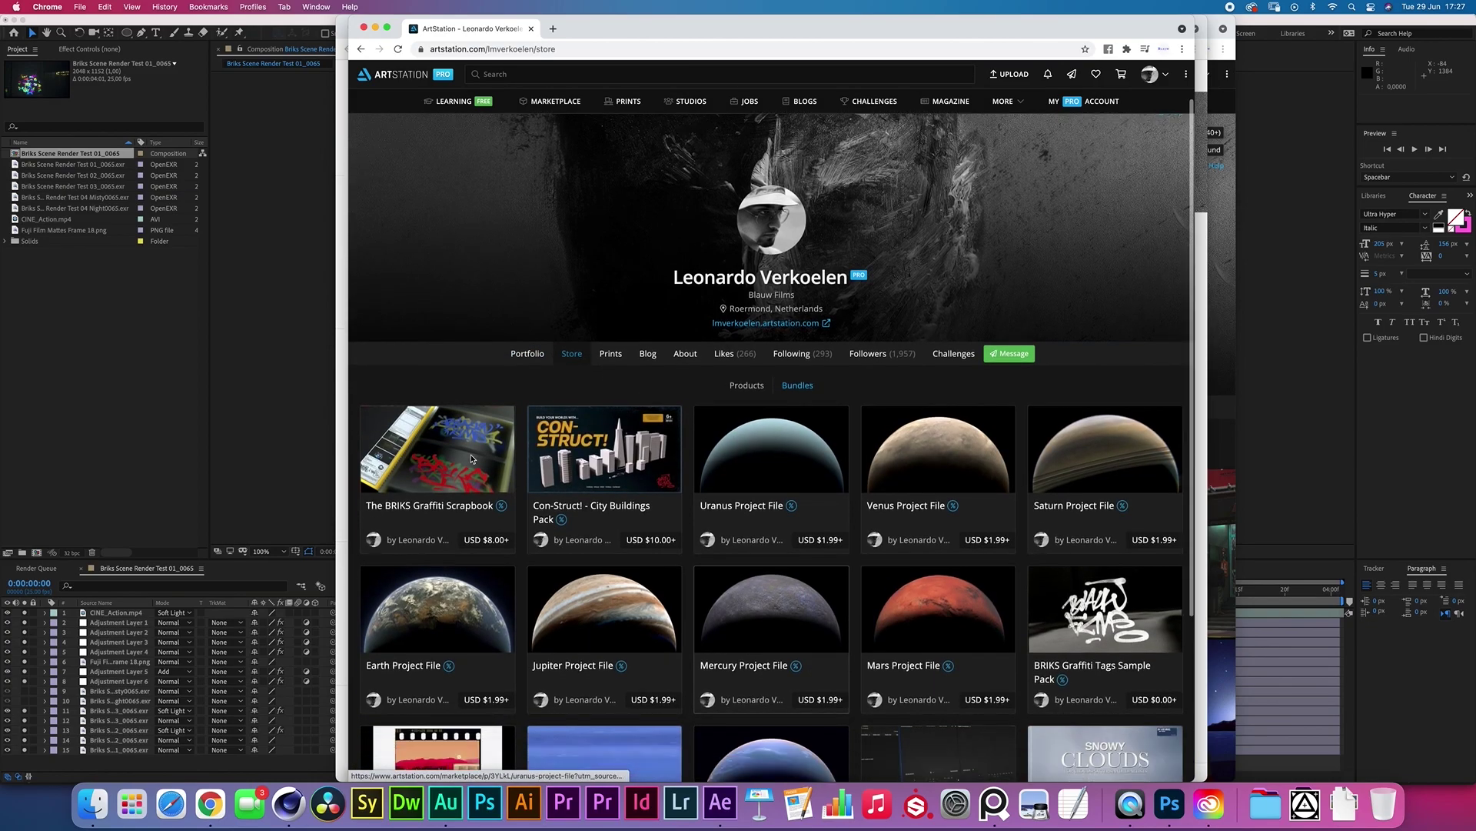
click(468, 470)
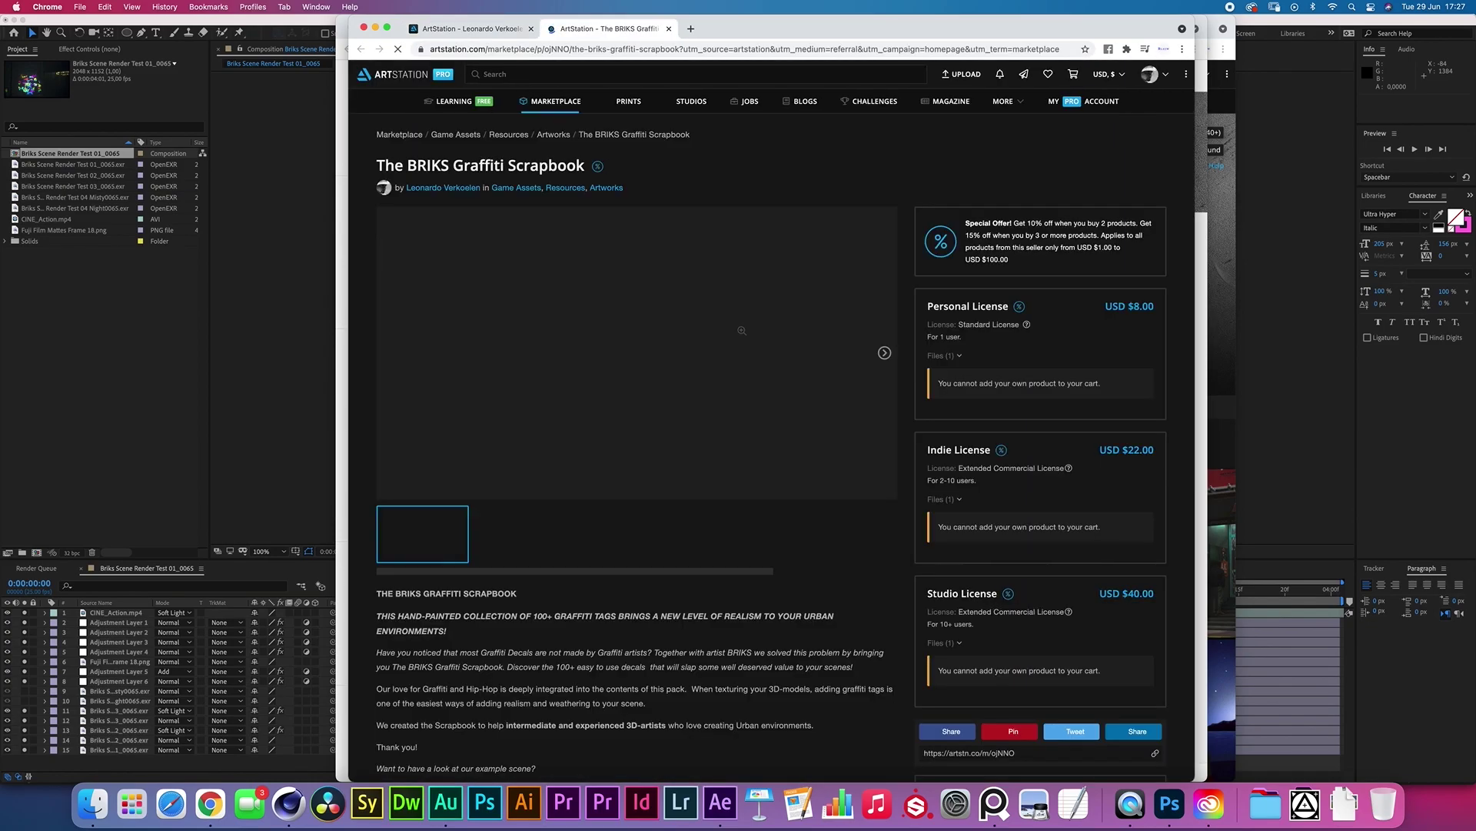
Browse the preview images of The BRIKS Graffiti Scrapbook in the product gallery.
click(885, 354)
click(885, 354)
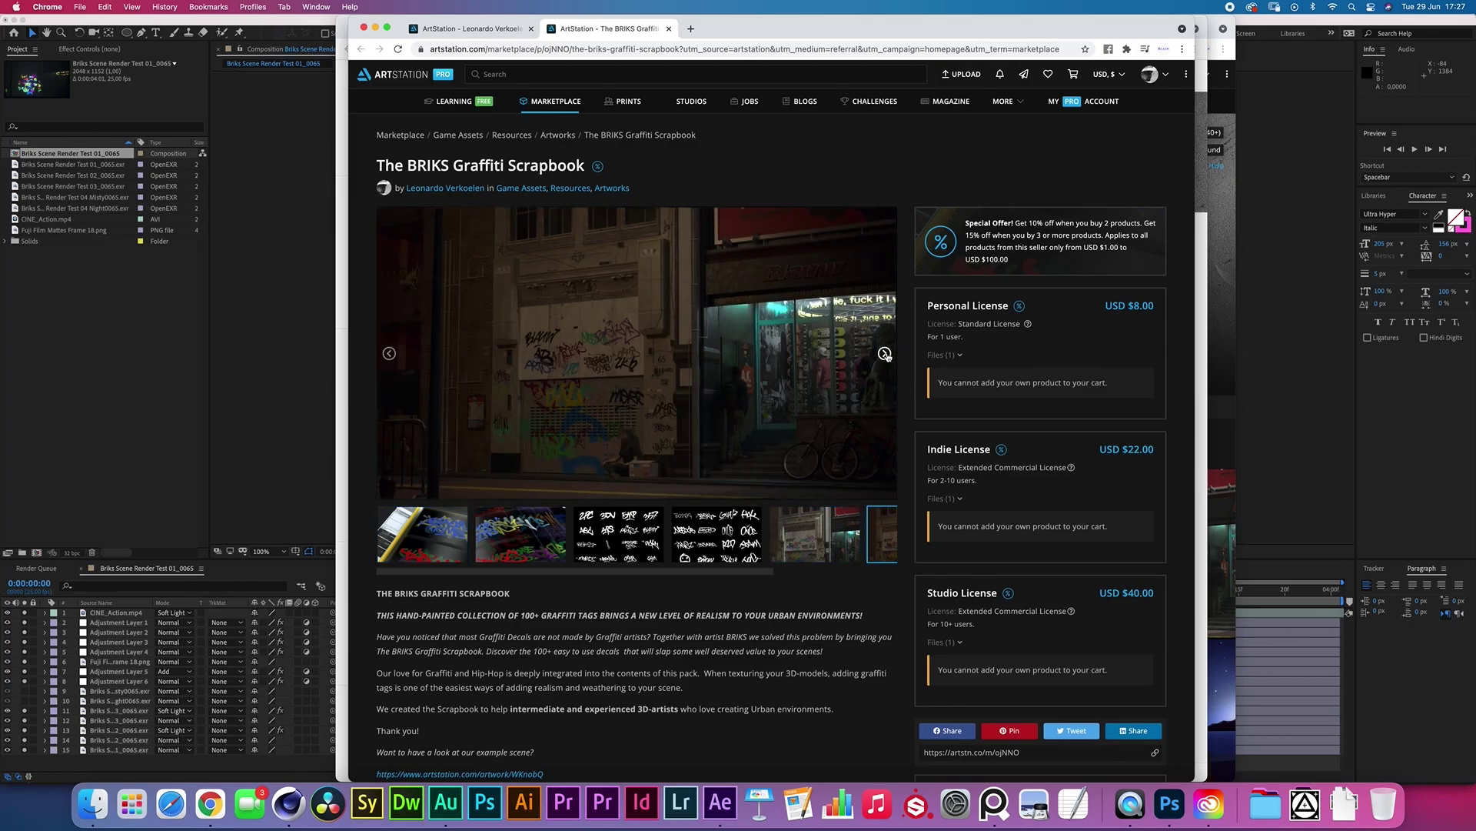
click(884, 354)
drag(682, 569, 431, 570)
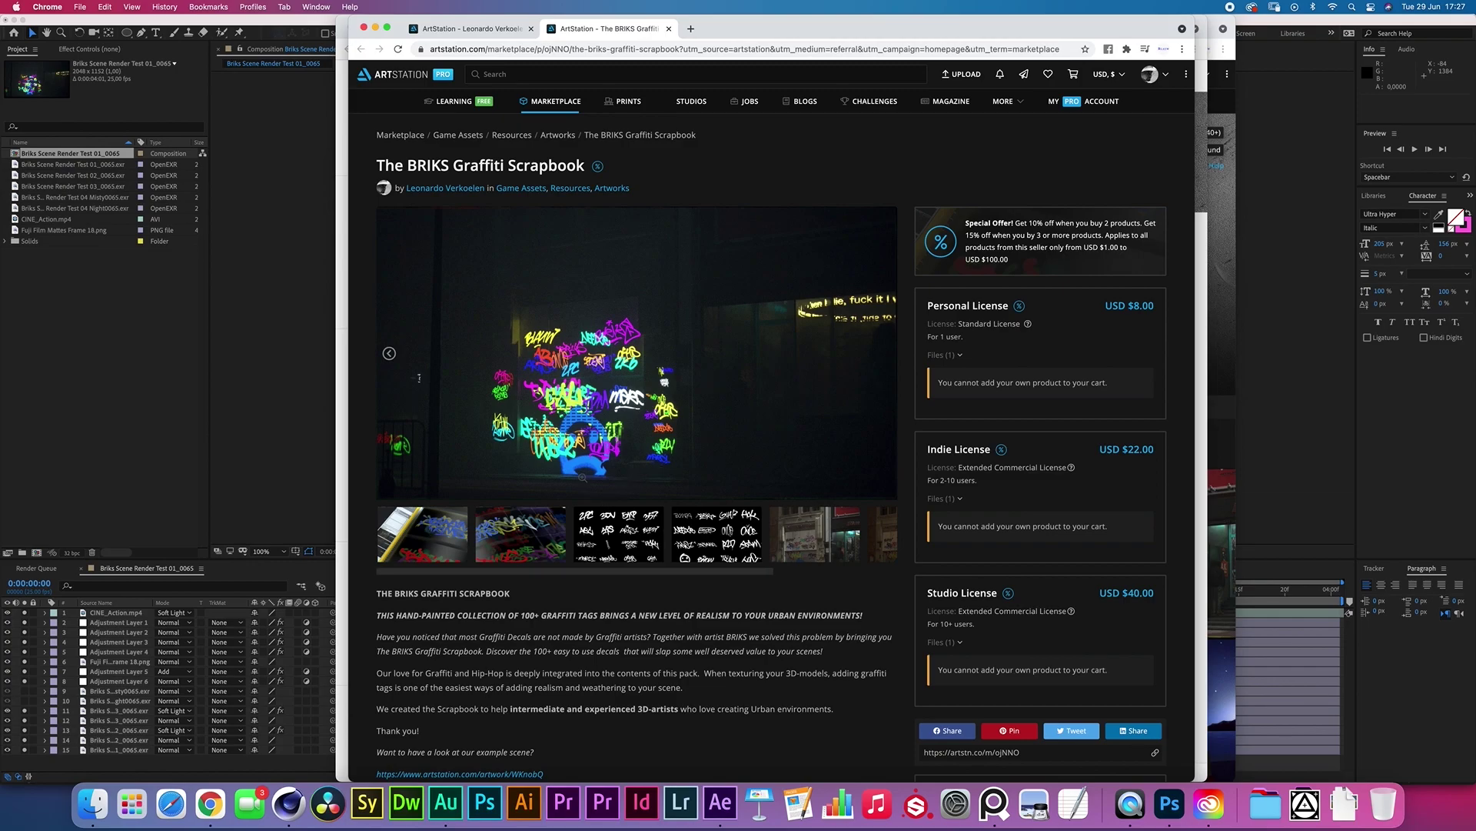
click(430, 542)
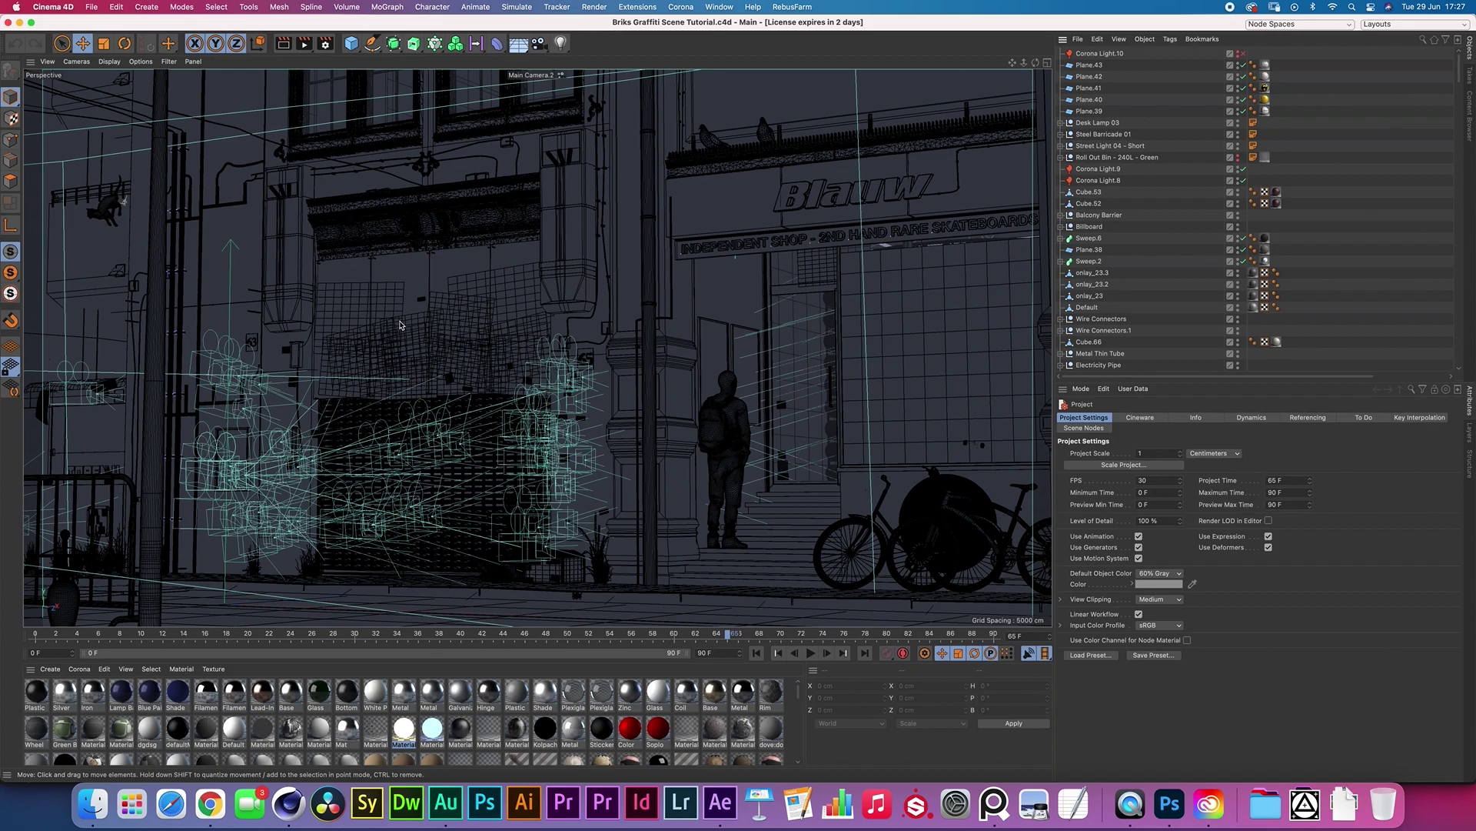
Switch to the Cinema 4D street scene, select the graffiti plane above the roller shutter and inspect its width and height.
click(373, 322)
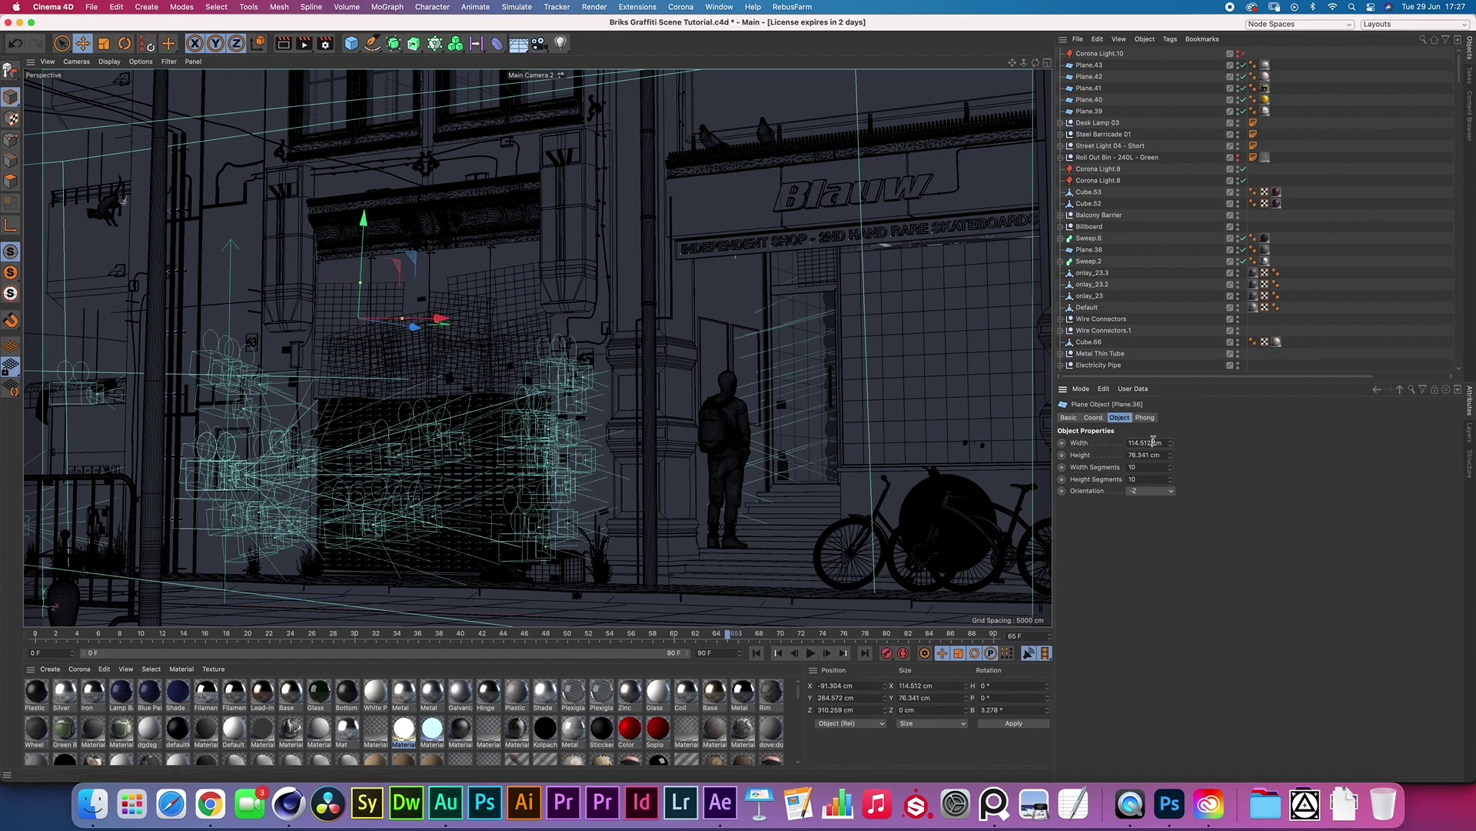
key(Tab)
click(1156, 456)
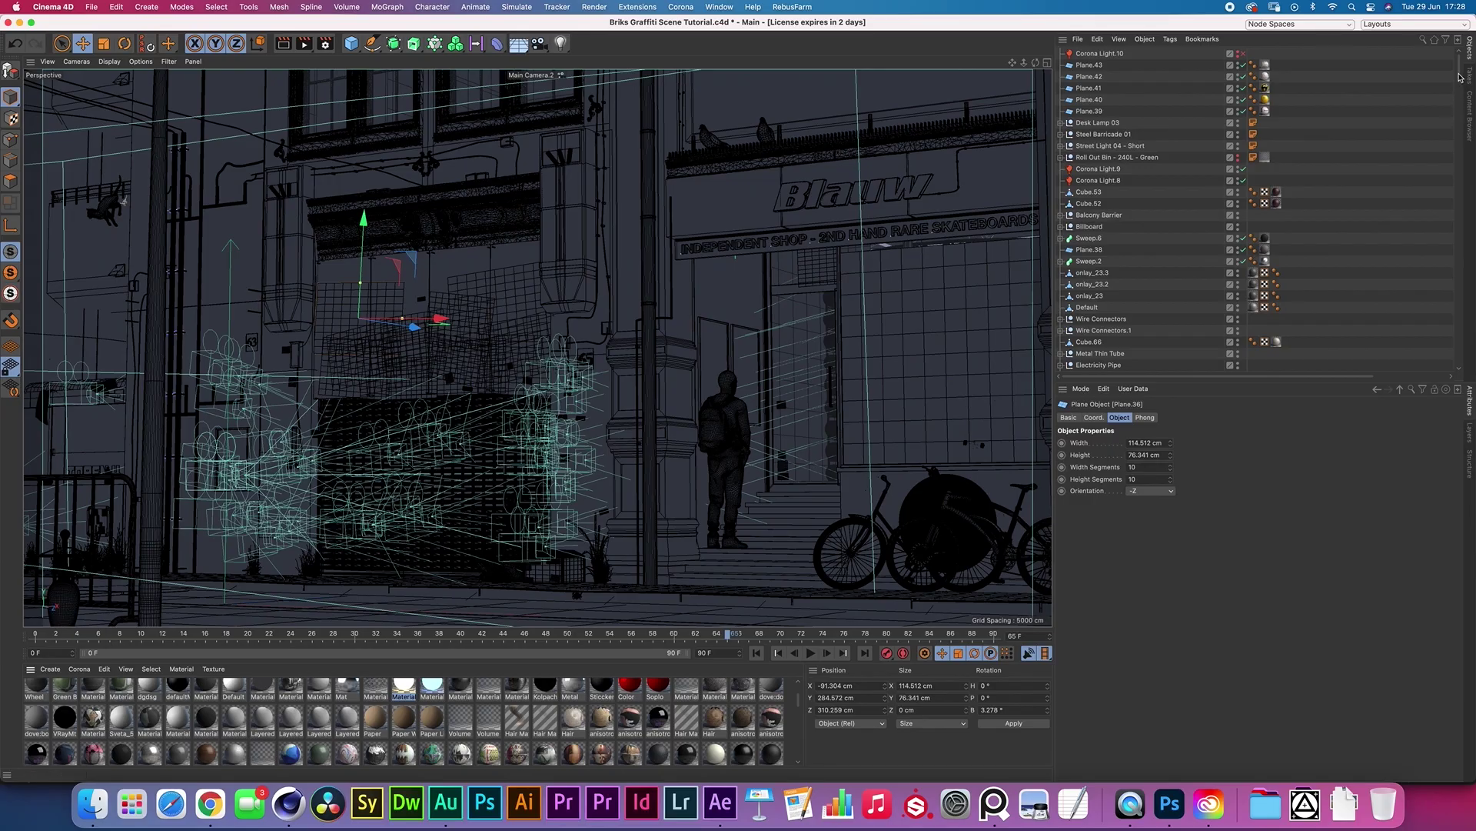
Open Material.16 of Plane.36 for editing and turn off its self illumination.
drag(1460, 77, 1459, 228)
click(1265, 154)
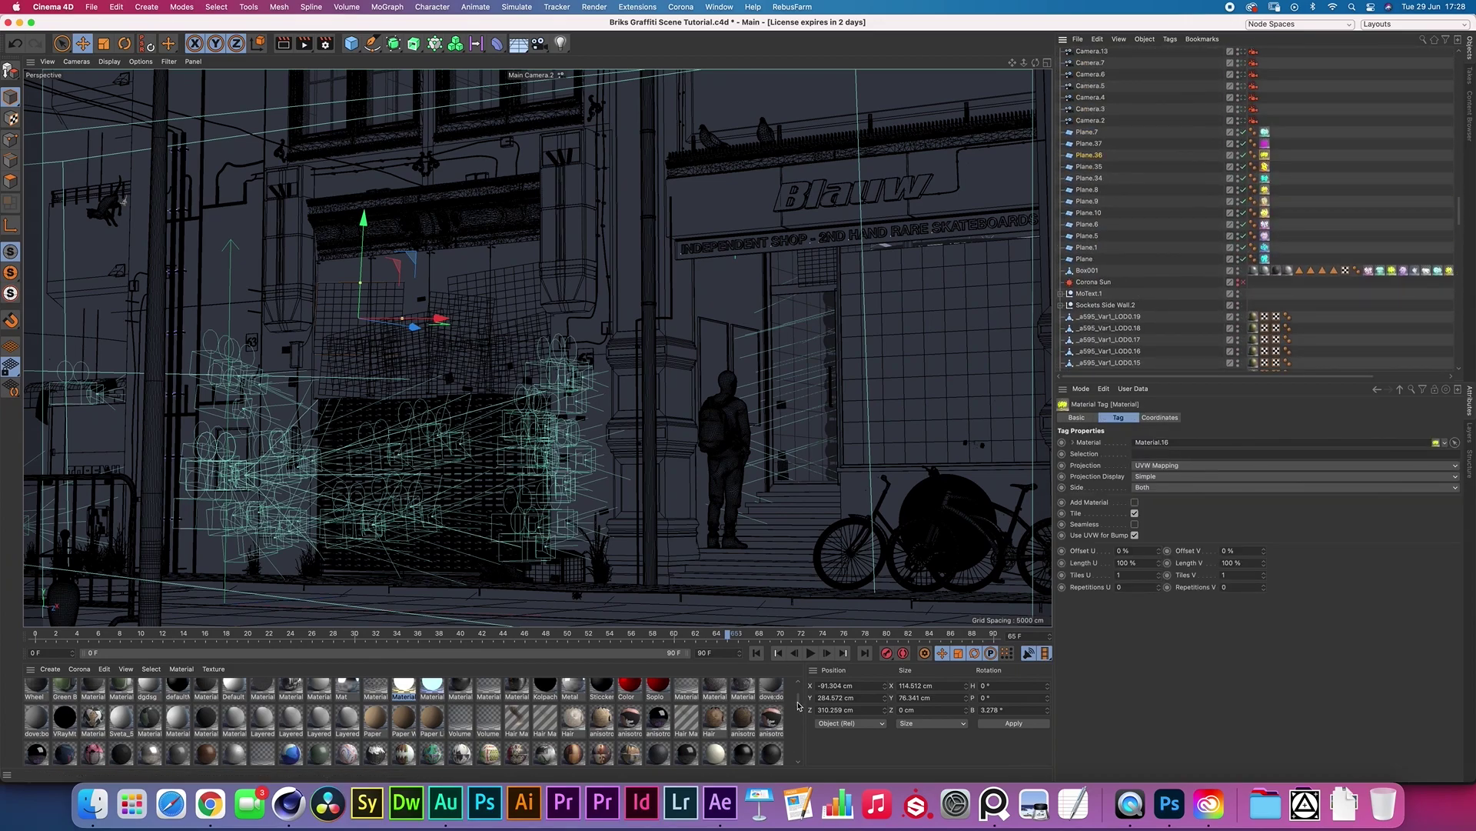
double_click(206, 719)
drag(381, 50, 817, 167)
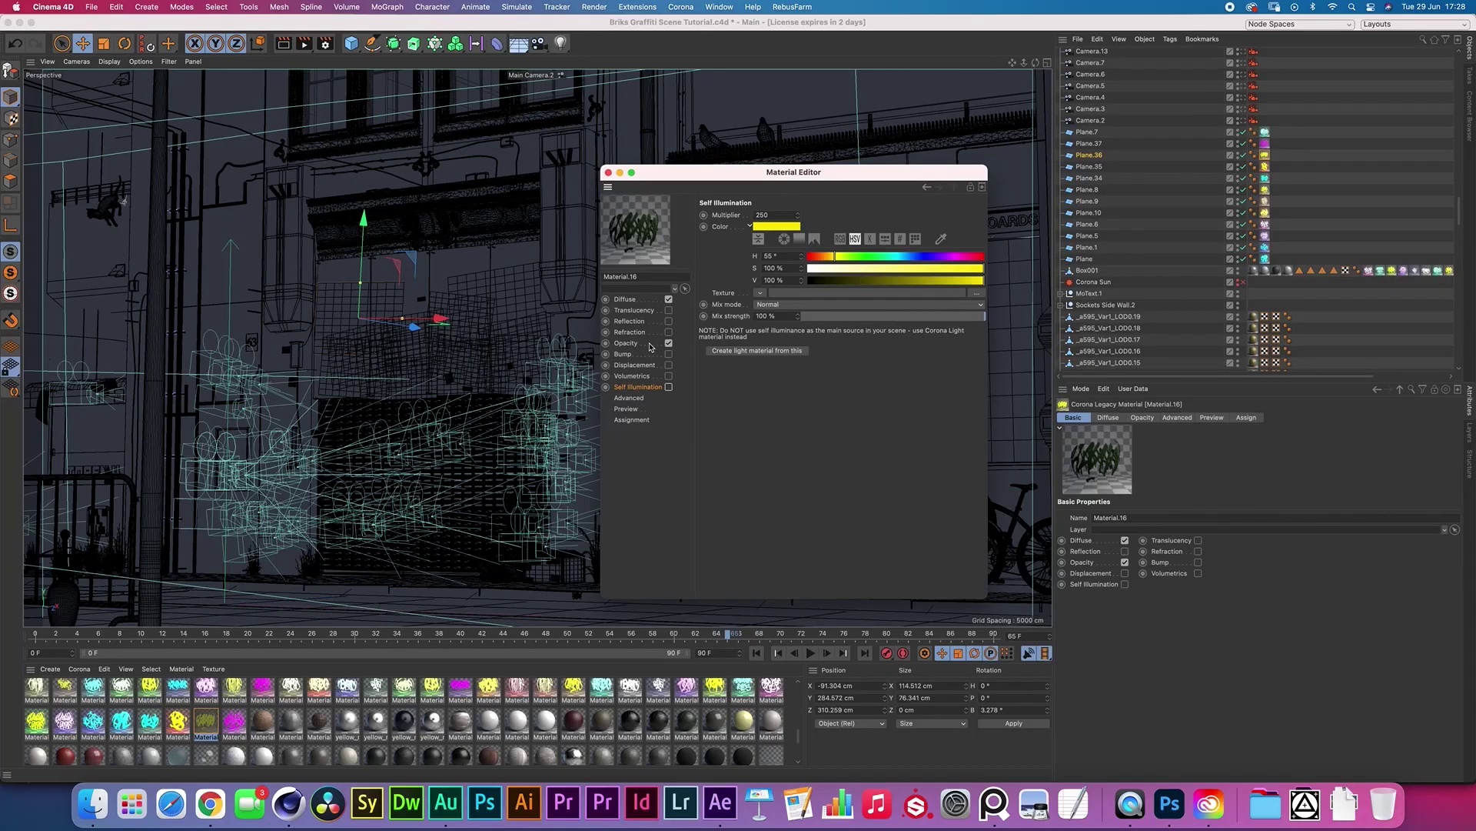
Inspect the diffuse colour and the opacity channel's graffiti alpha texture in Material.16.
click(645, 345)
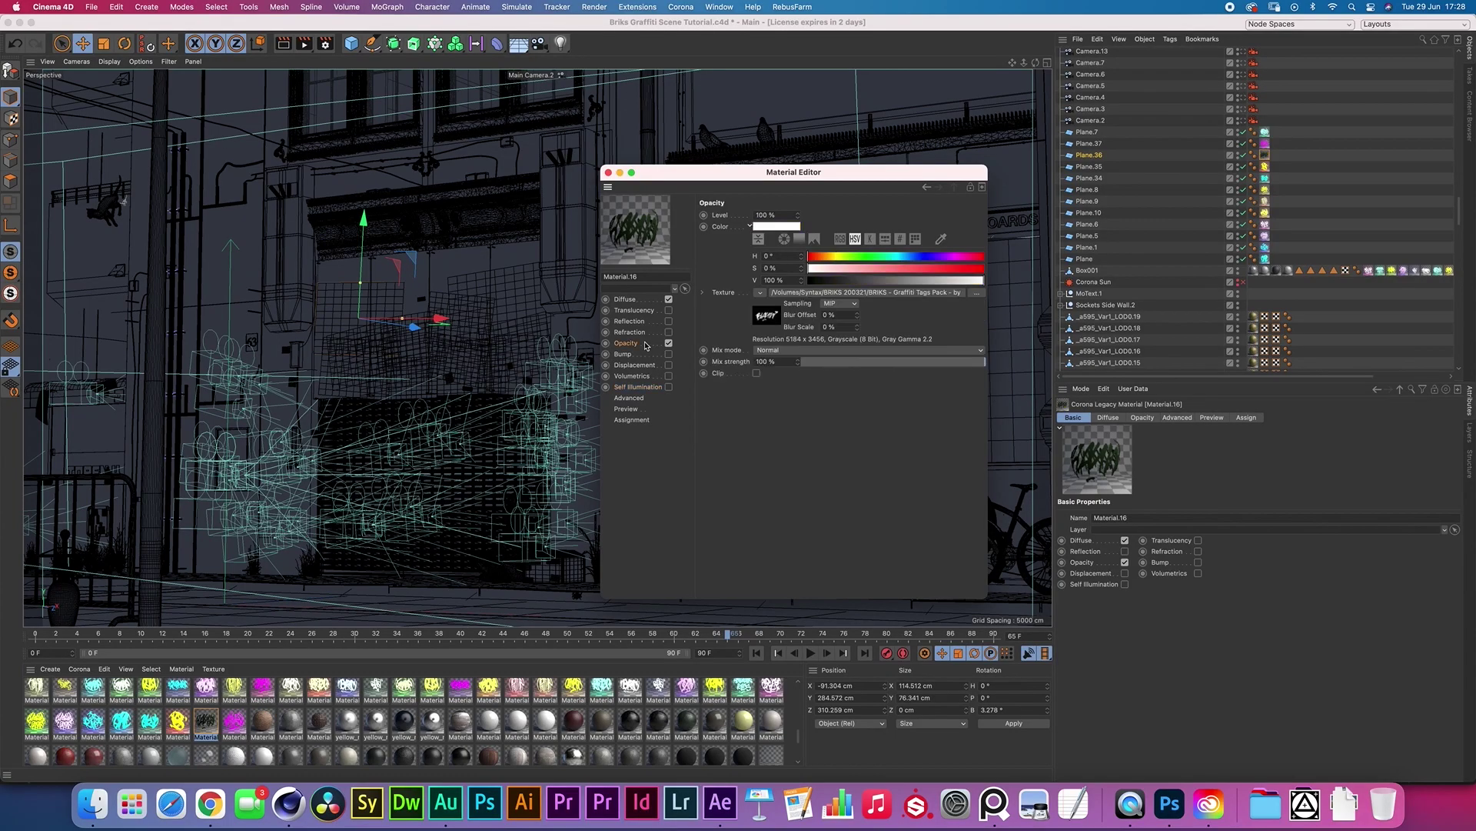
click(643, 301)
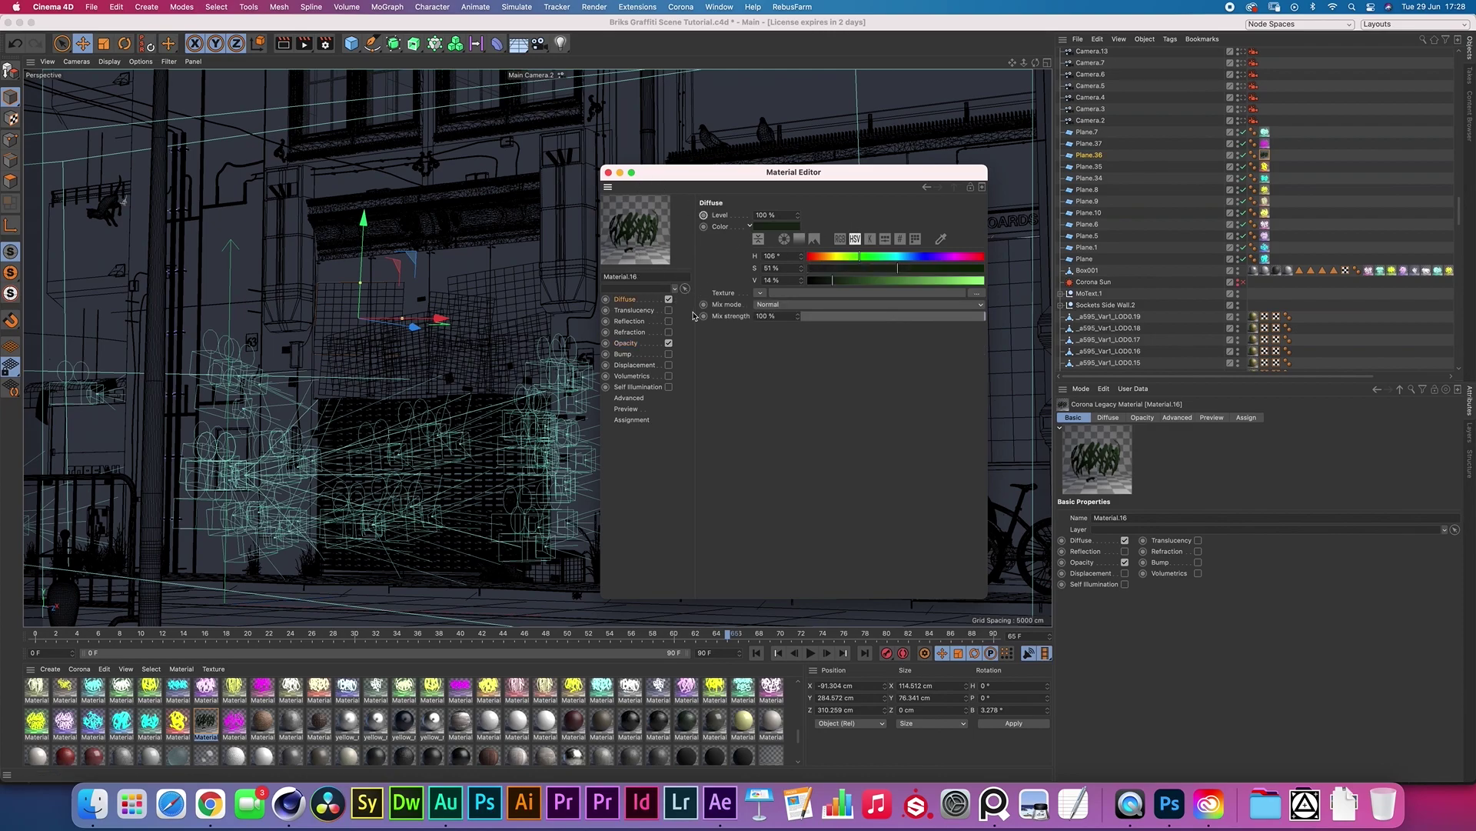
click(642, 343)
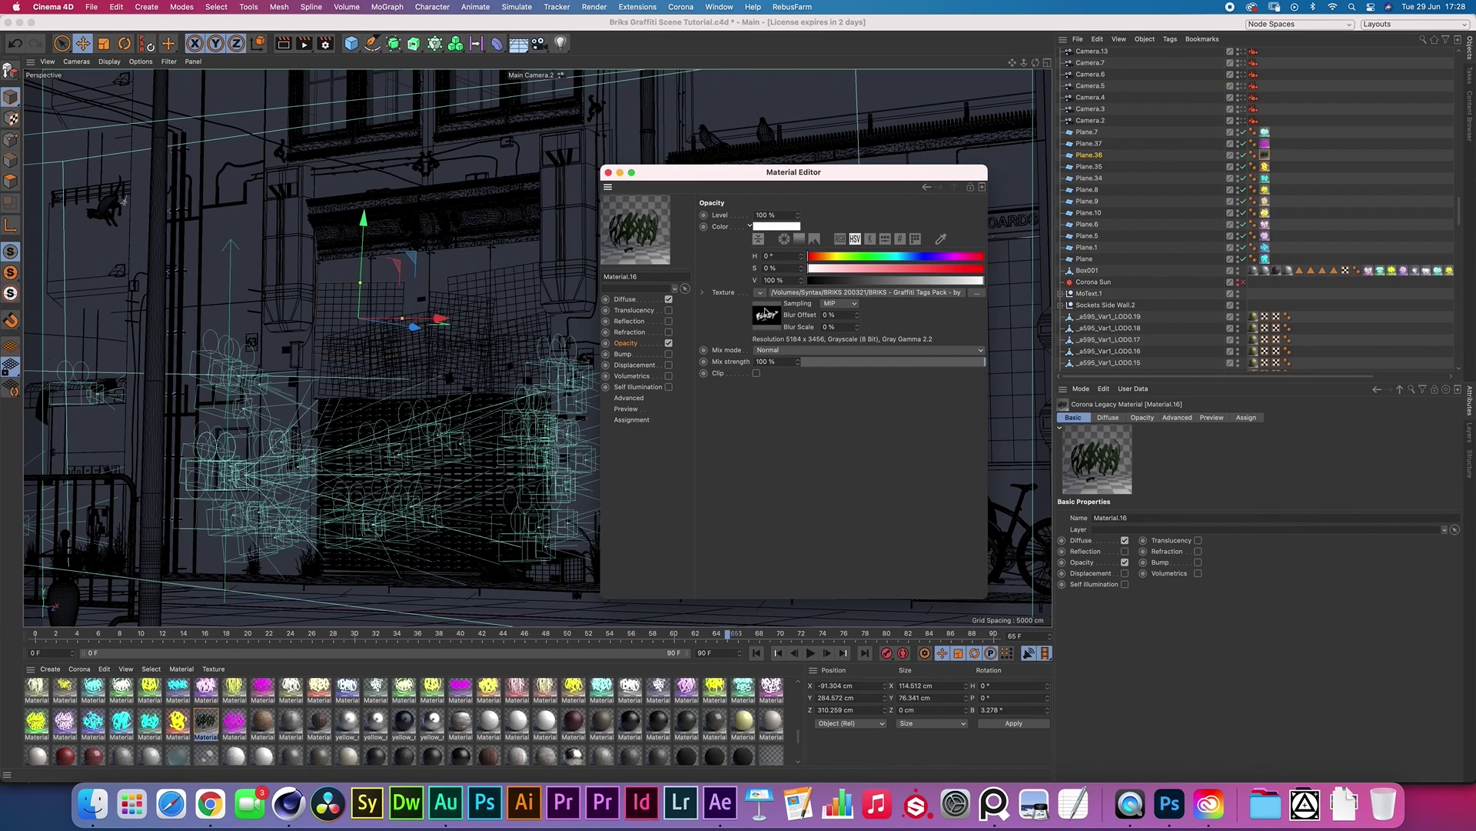
click(769, 316)
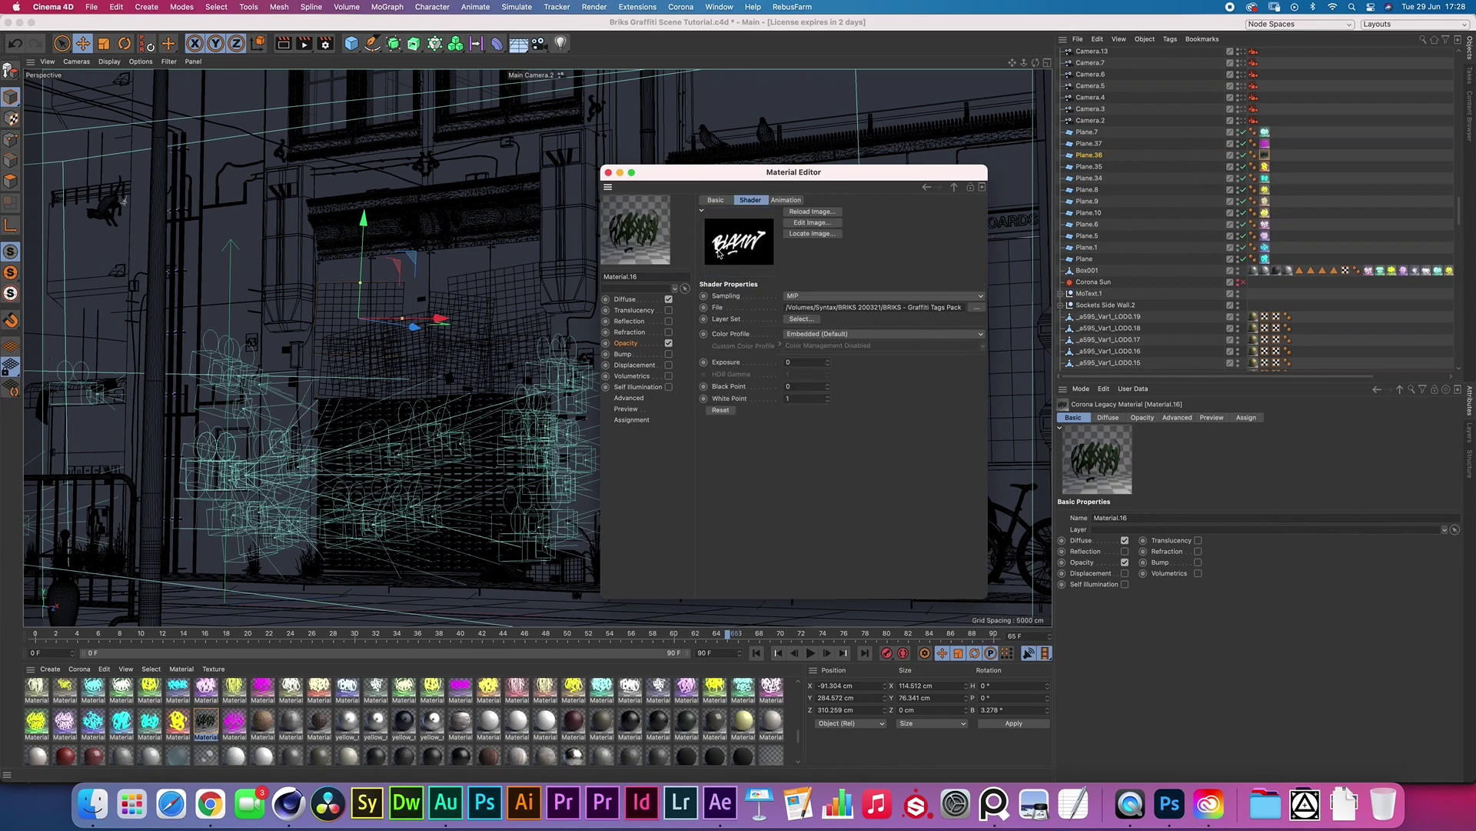
click(644, 345)
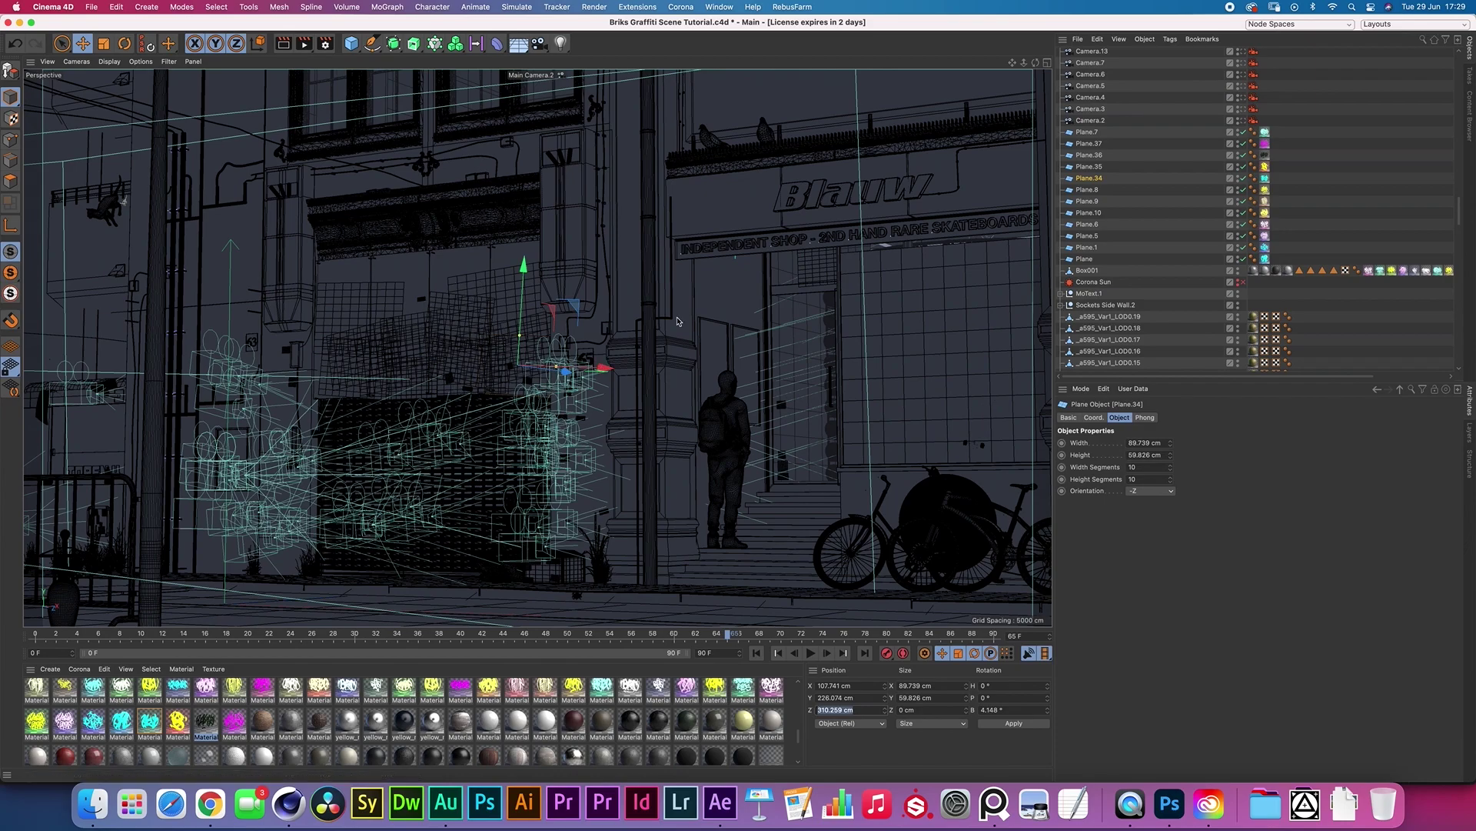
Select the roller shutter and set the projection of its Material.16 tag to Camera Mapping.
click(312, 418)
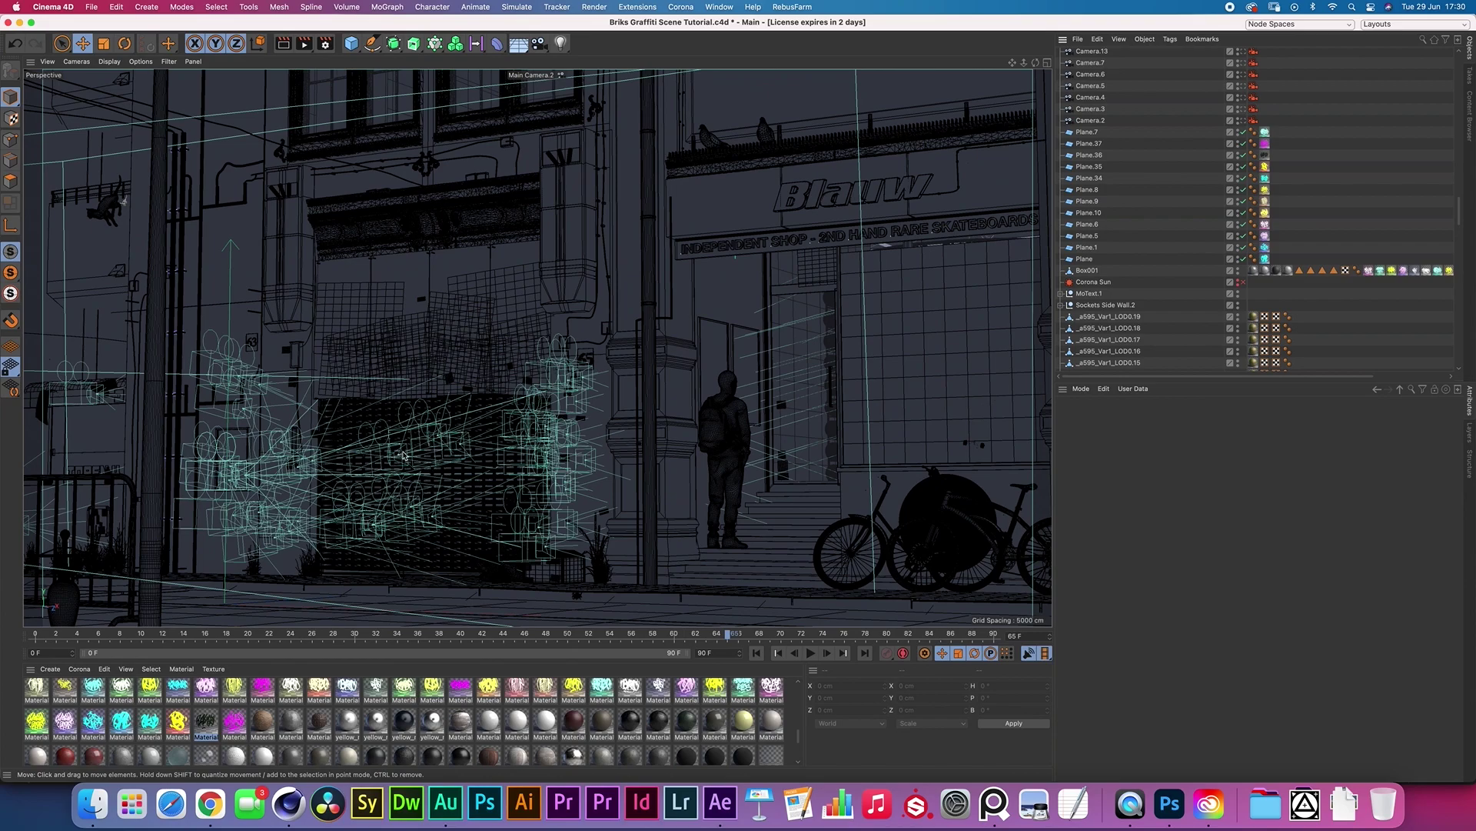
click(446, 469)
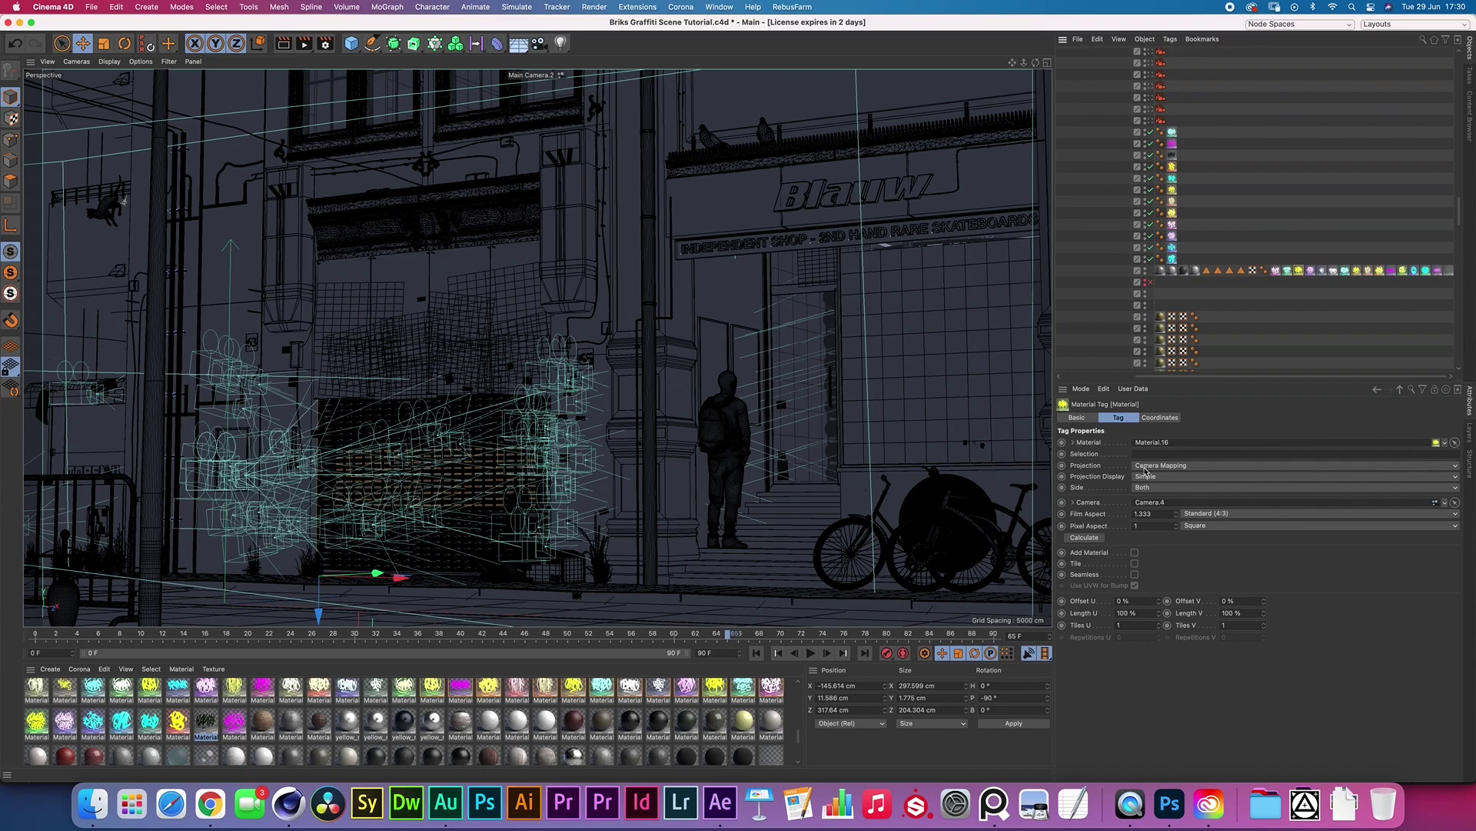
click(1147, 466)
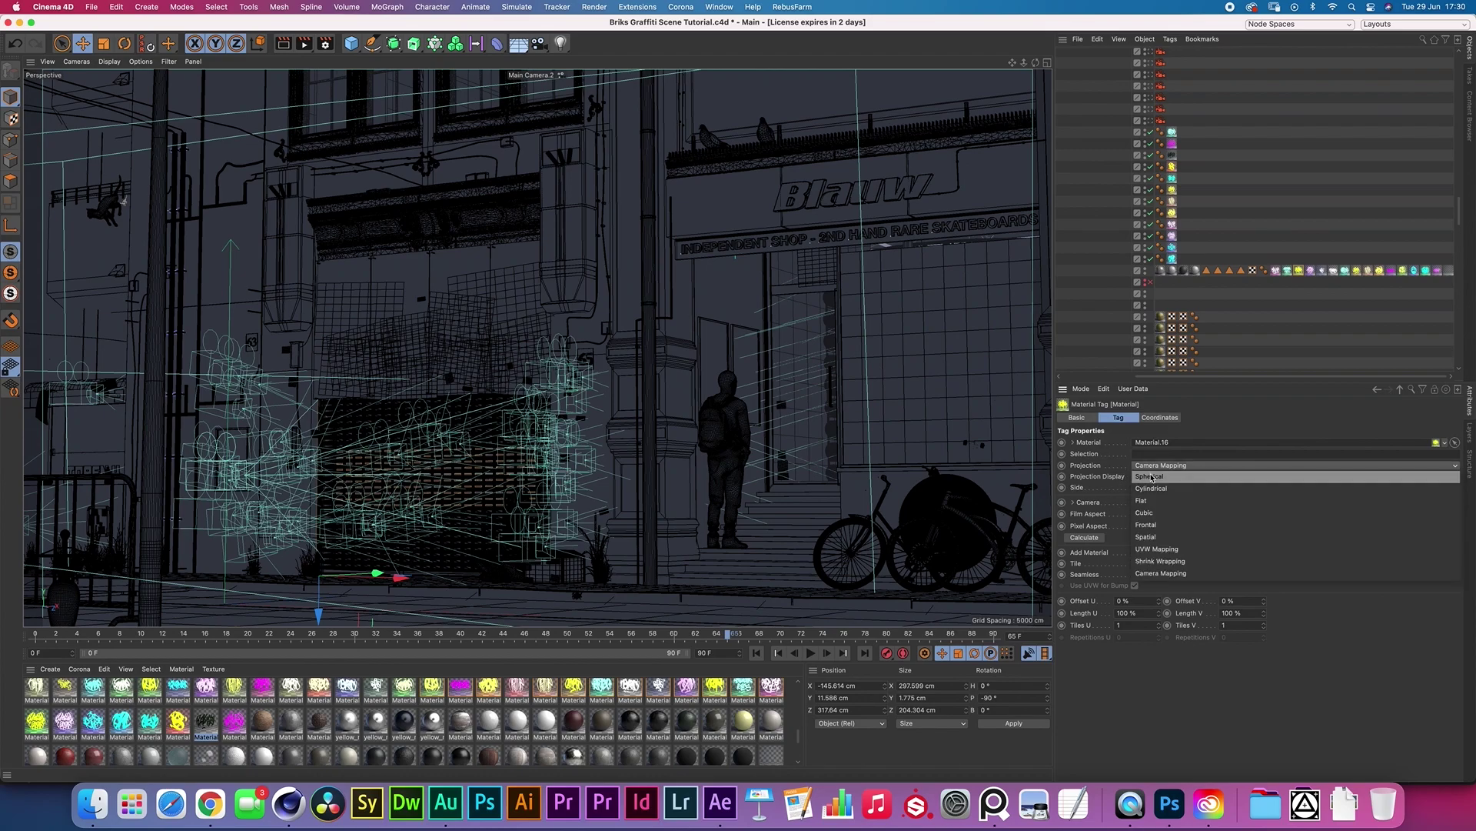
click(1159, 573)
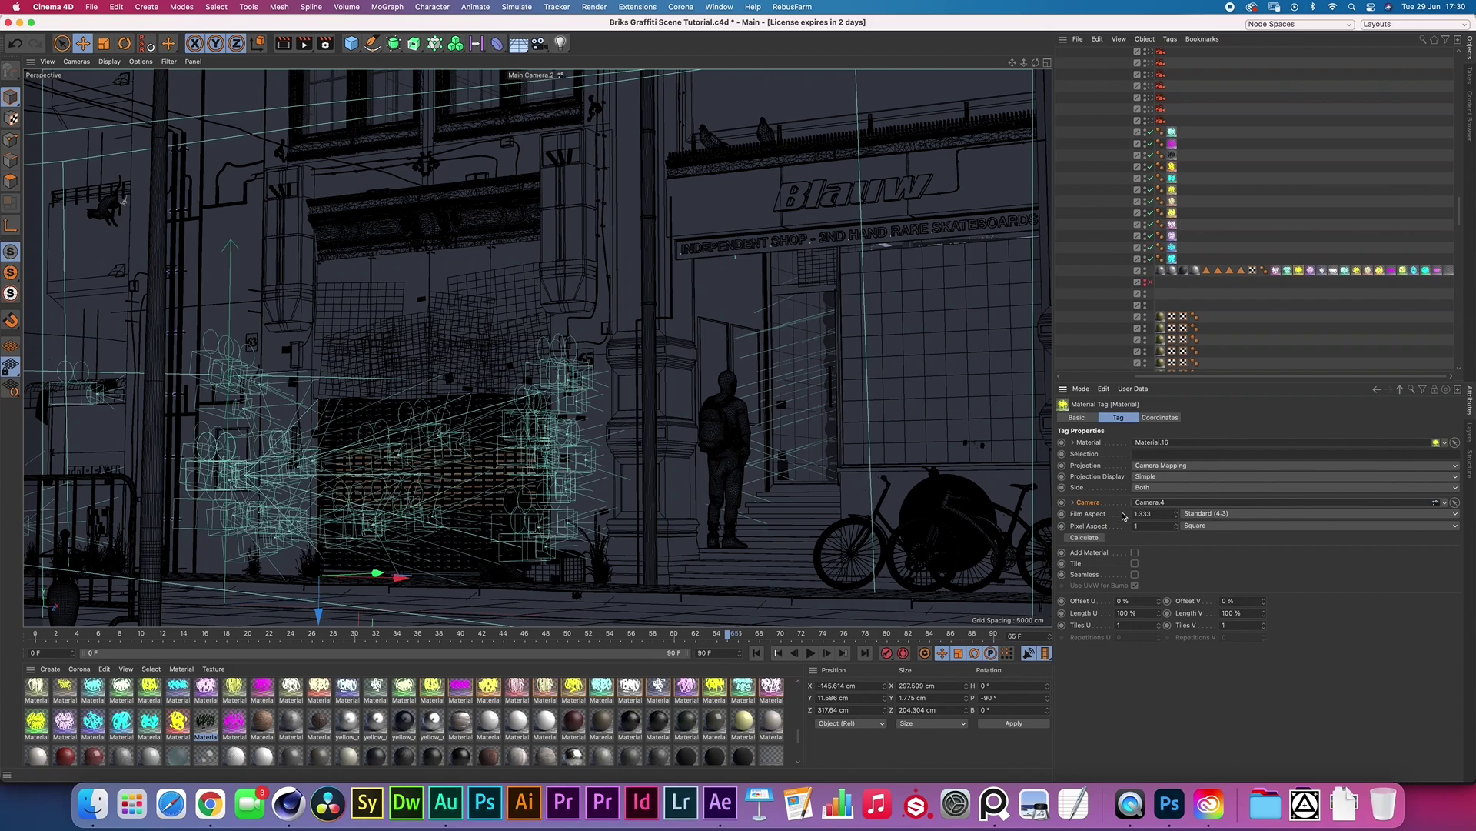
View the shutter through projection camera Camera.3 and start an interactive Corona render of it.
click(1290, 210)
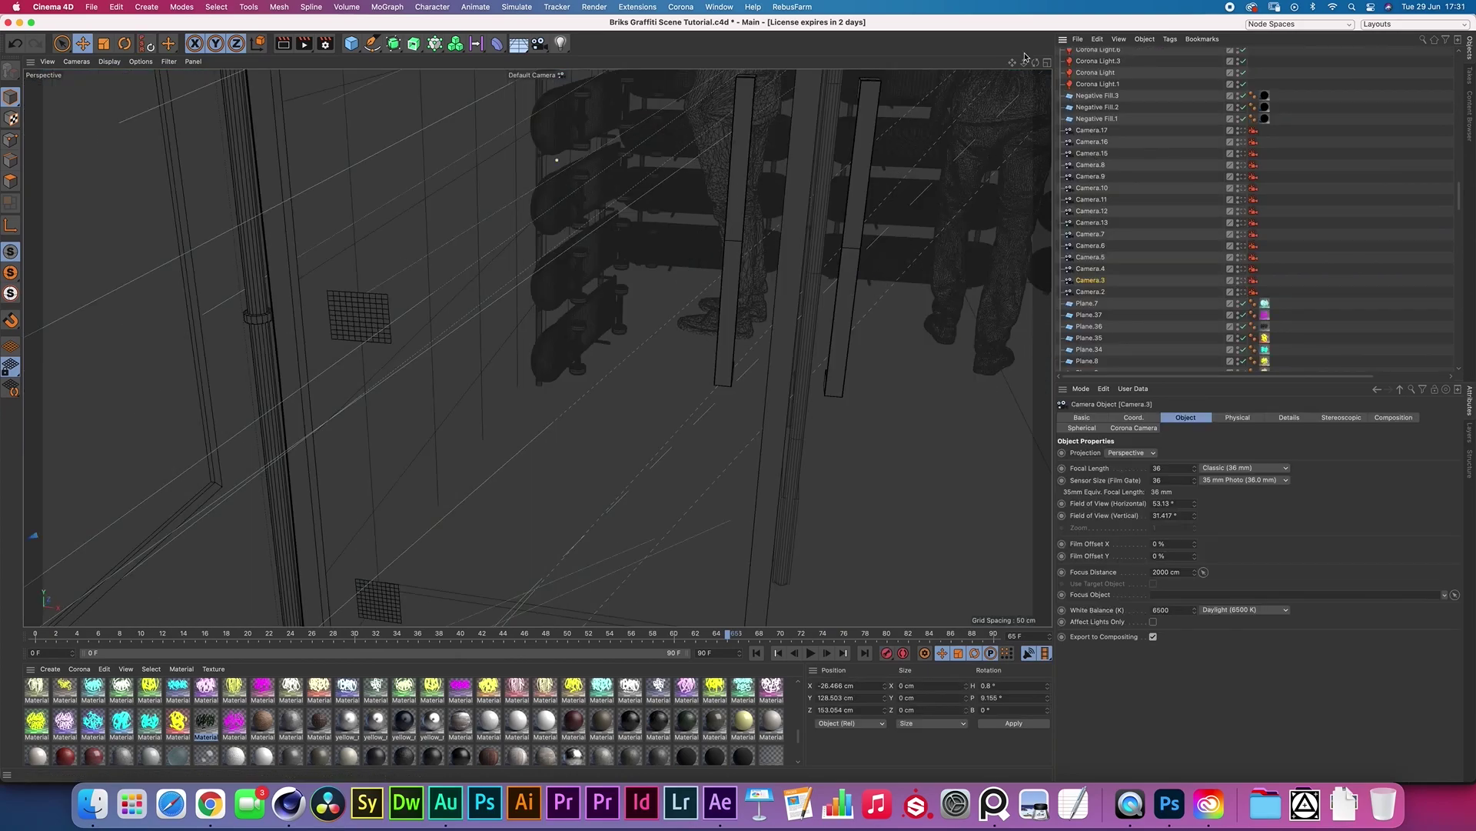
drag(1025, 63, 1415, 35)
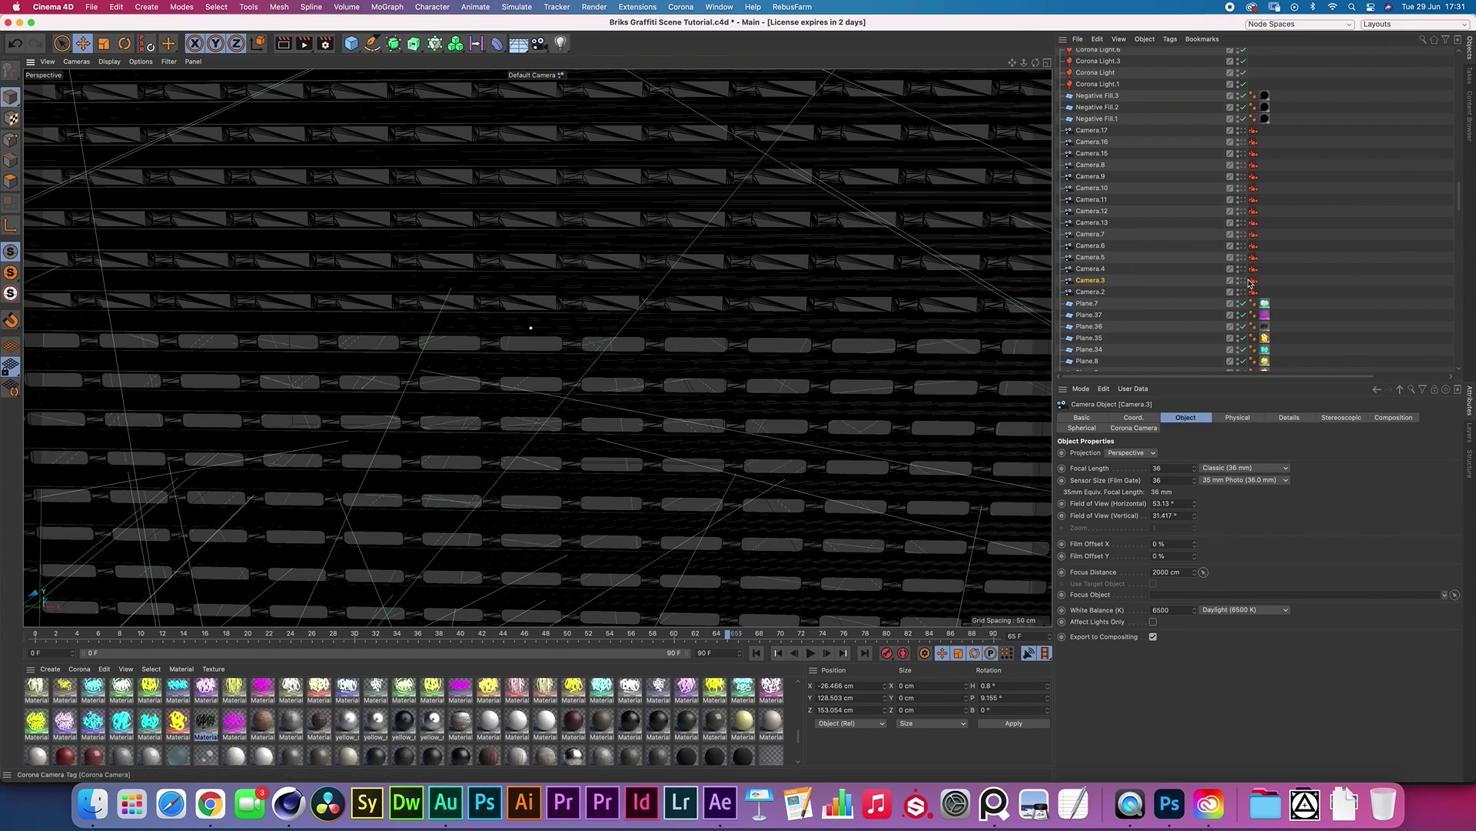
click(538, 44)
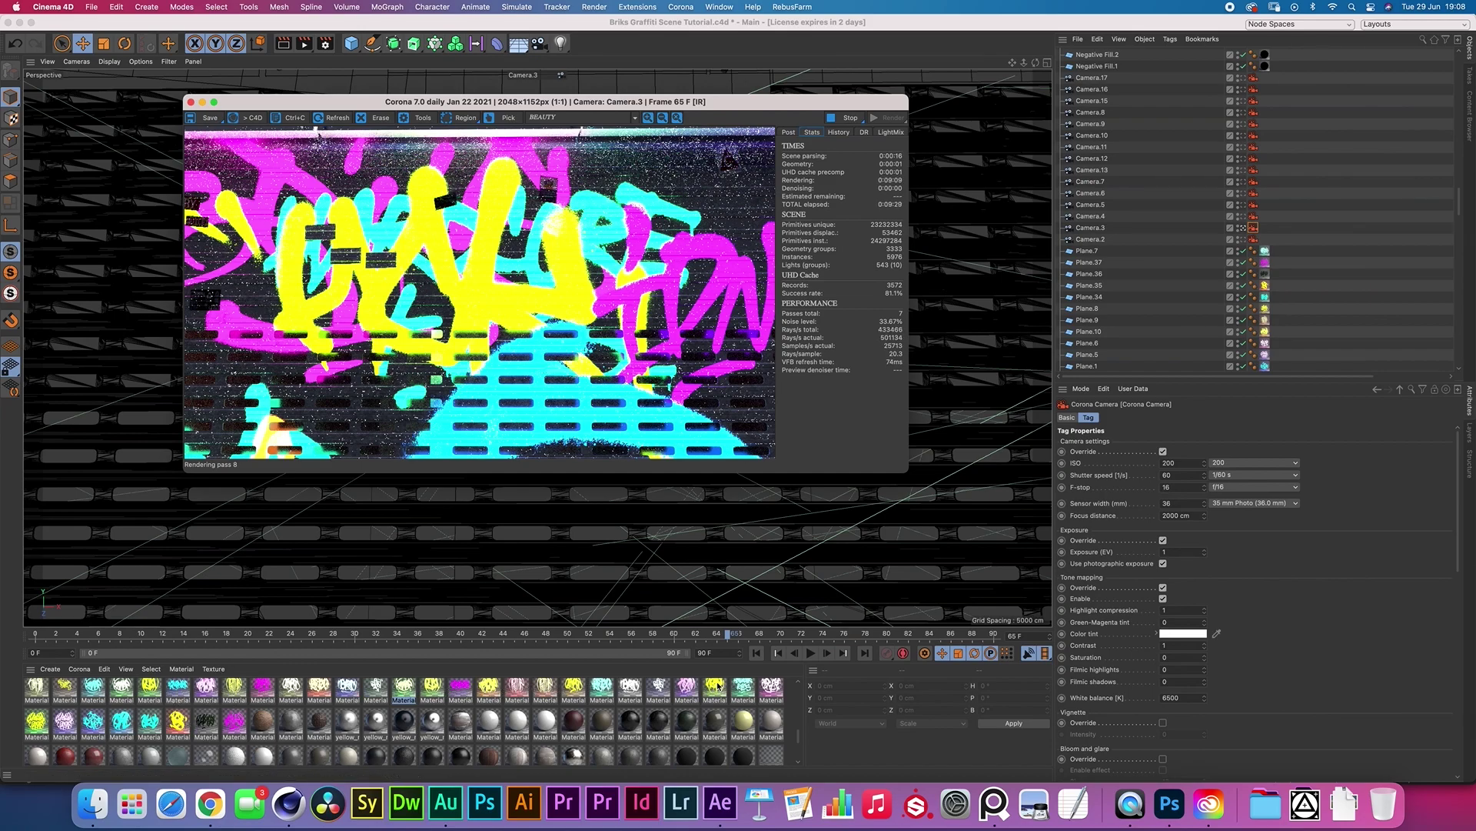
Open the yellow graffiti material and inspect its opacity texture beside the Corona render.
double_click(715, 686)
drag(391, 86, 969, 132)
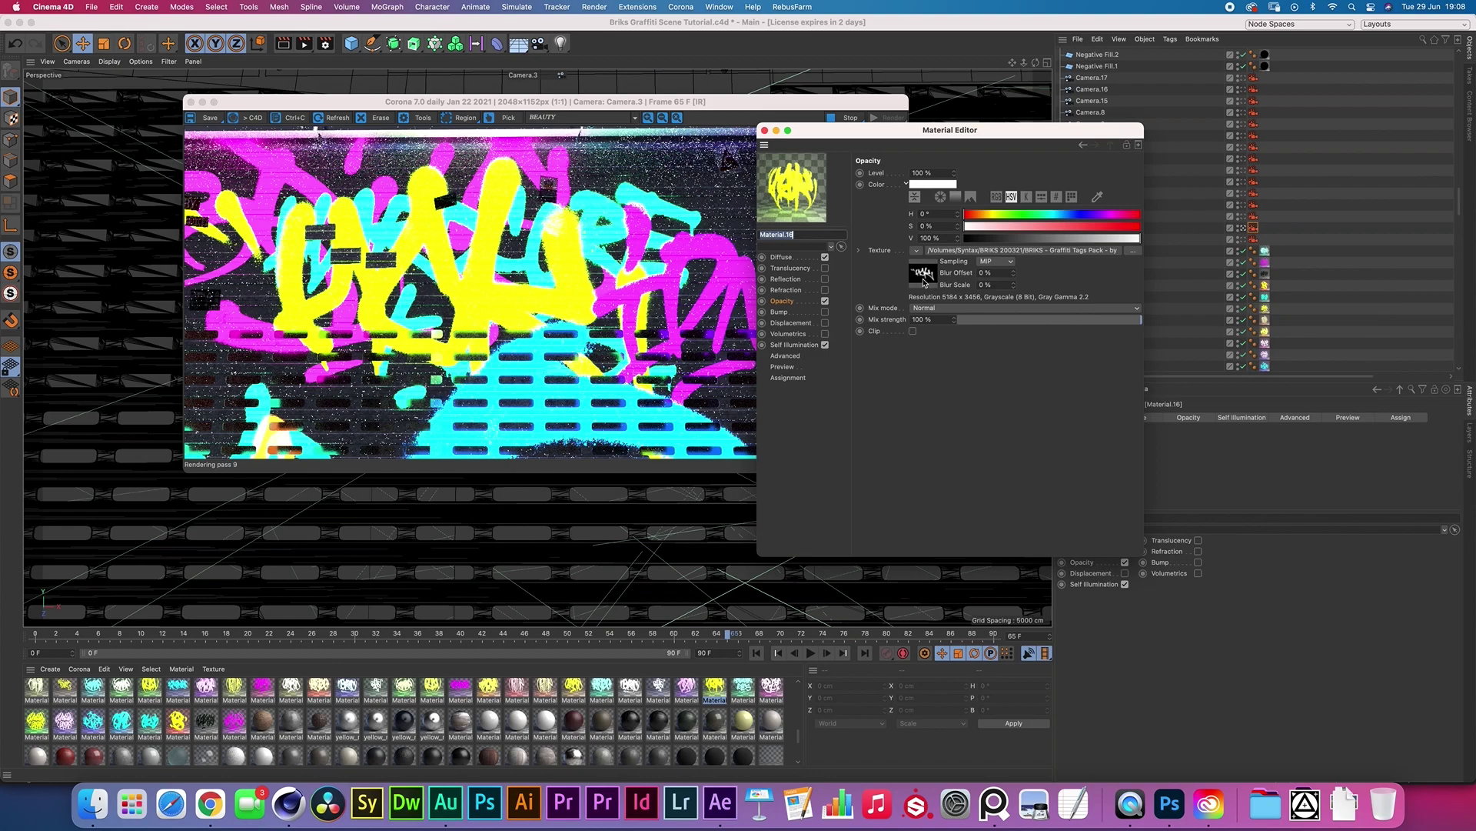
click(924, 274)
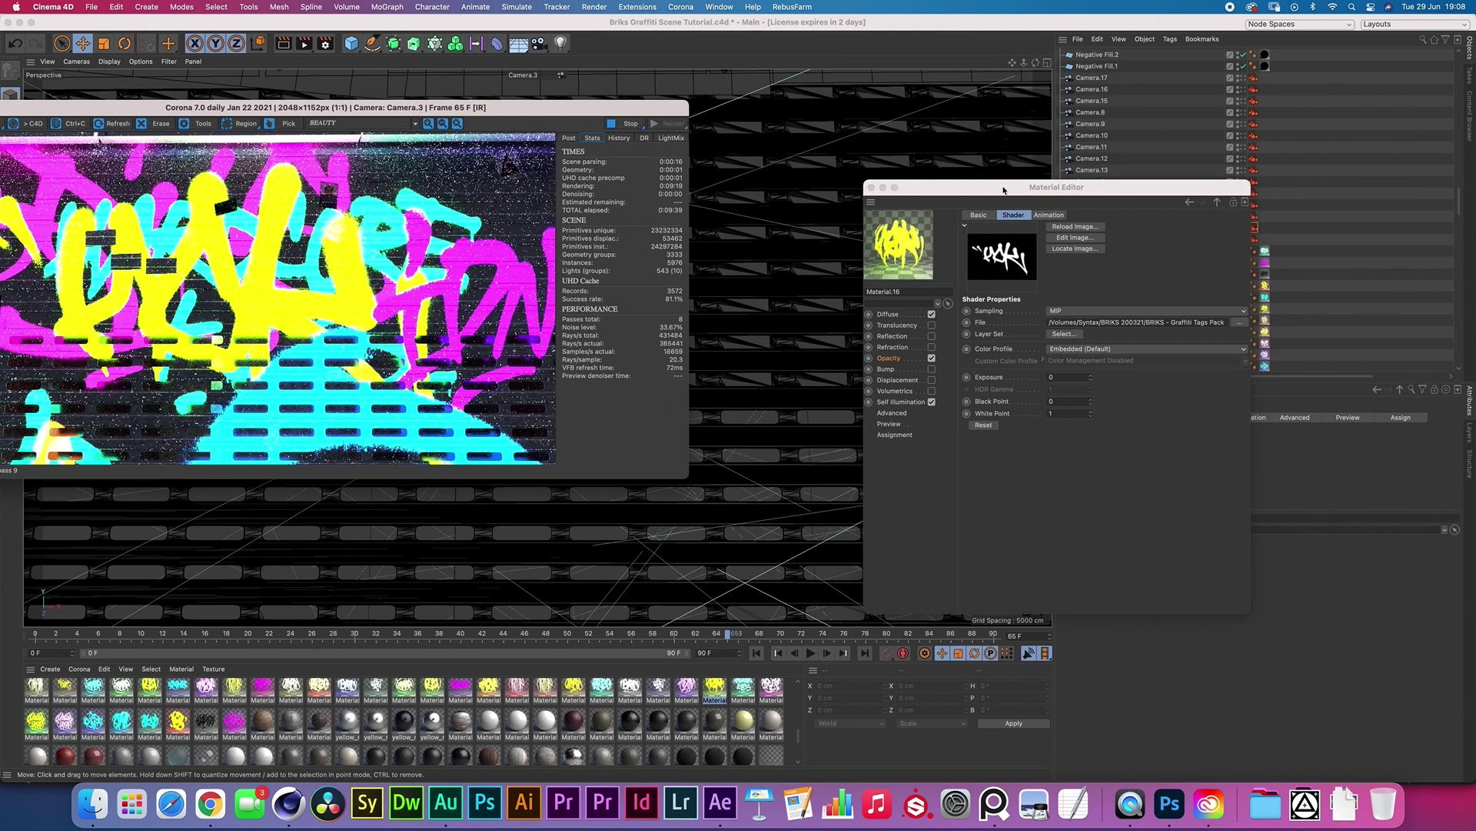
drag(992, 181, 815, 171)
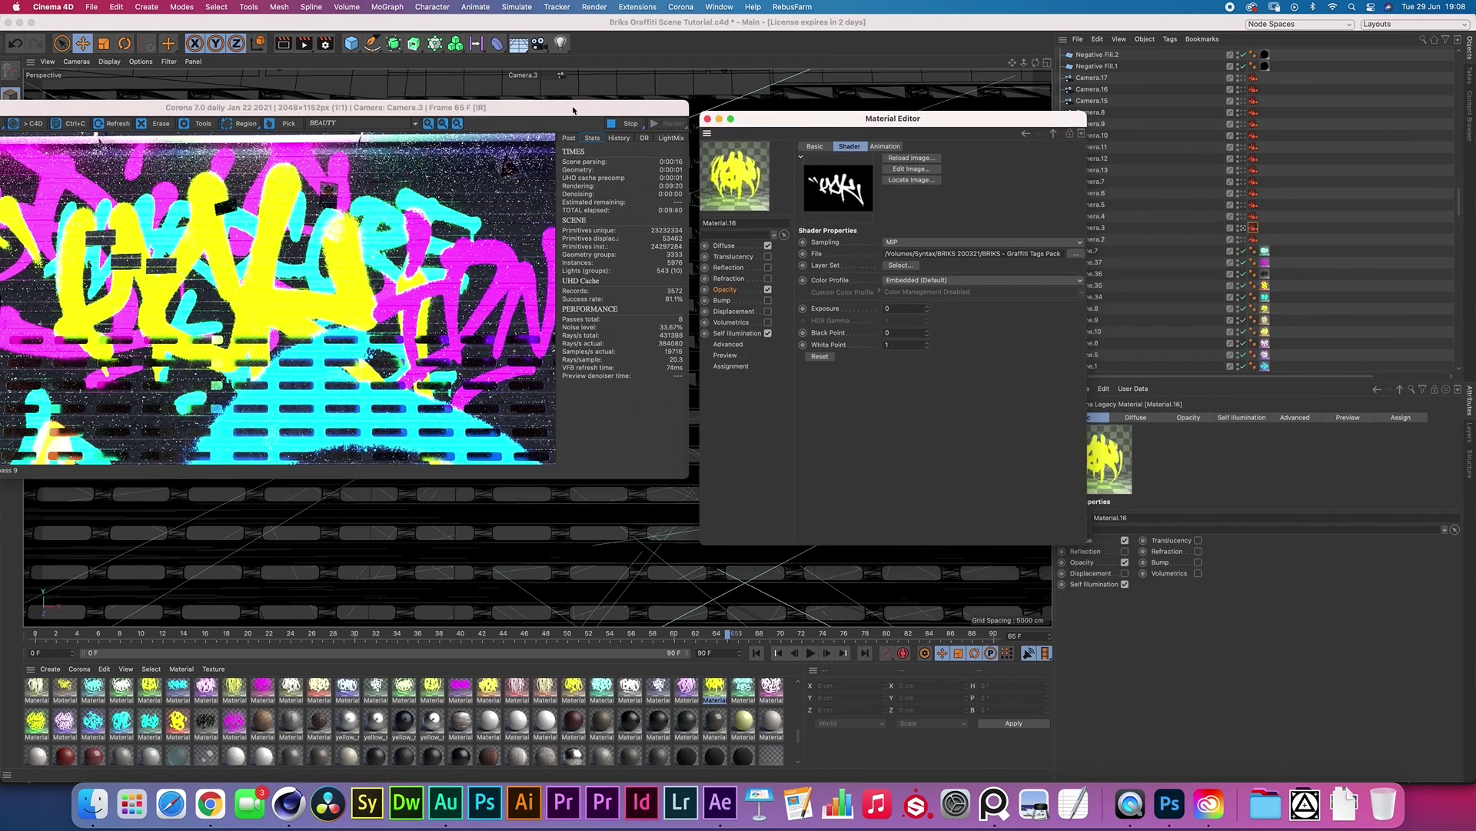
drag(369, 94, 492, 93)
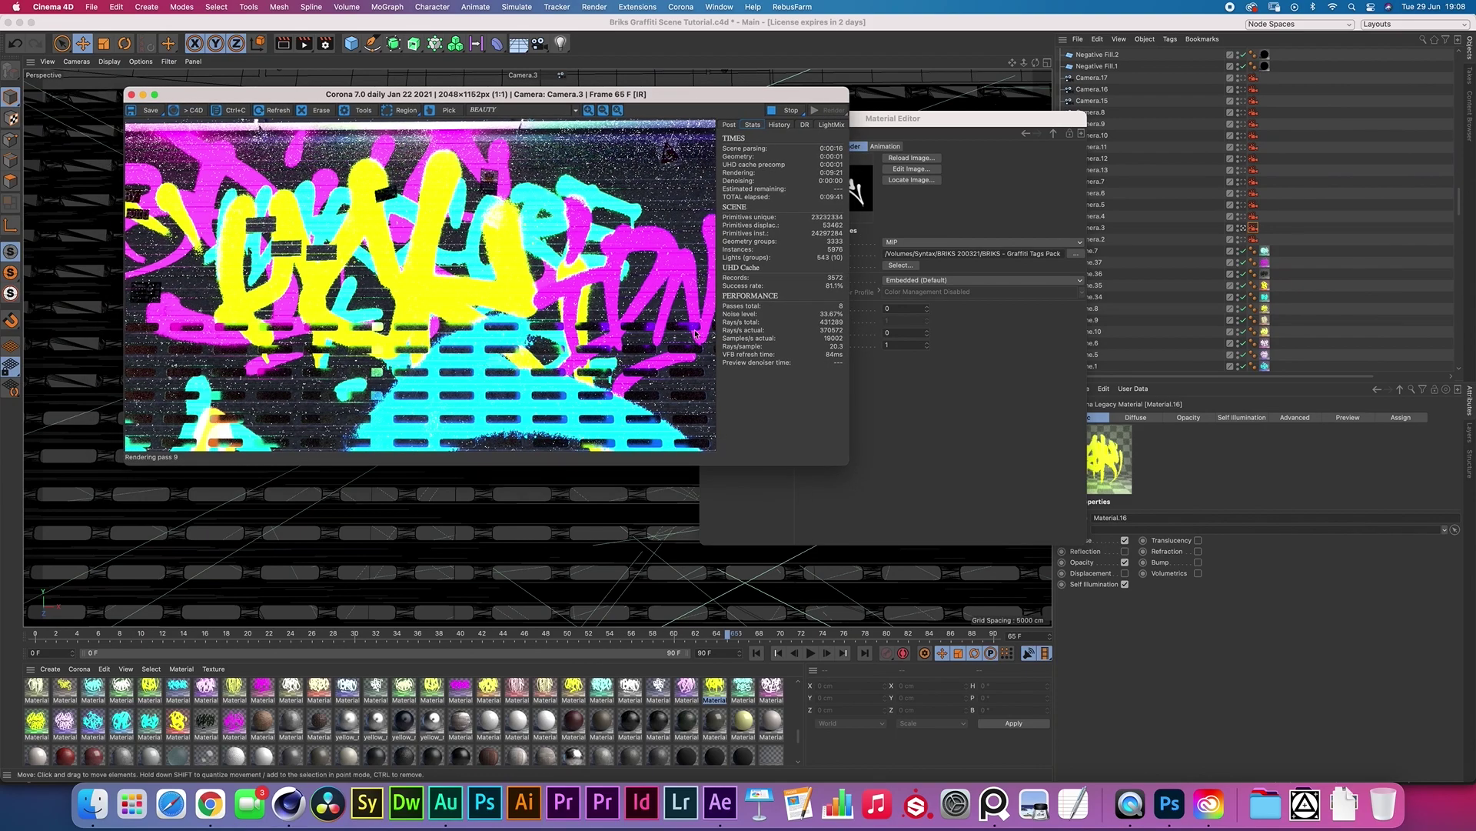
drag(954, 115, 1041, 120)
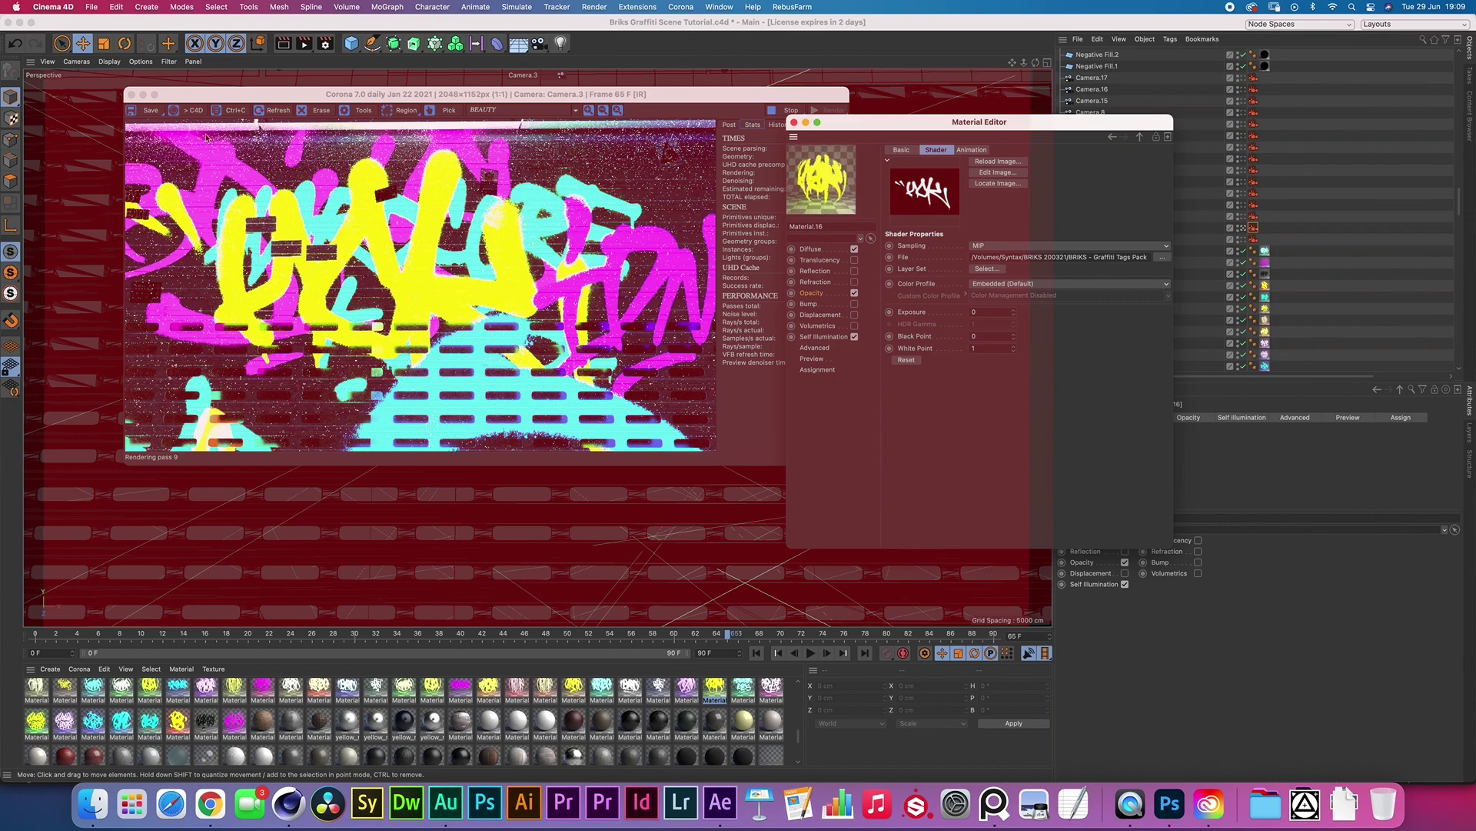
Close the material settings and the Corona render window to clear the viewport.
drag(836, 118, 1182, 263)
click(511, 128)
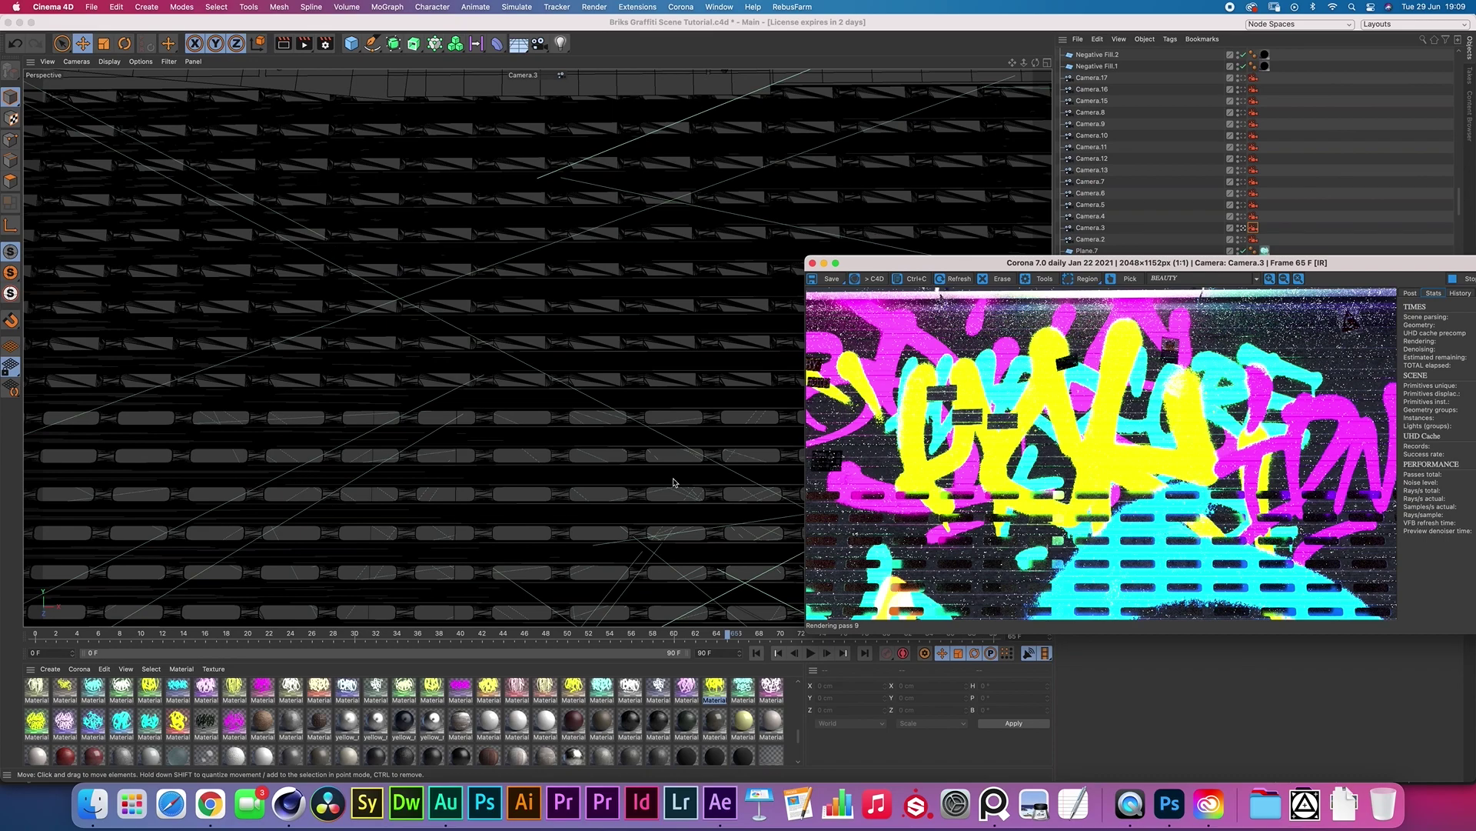
drag(881, 262, 211, 135)
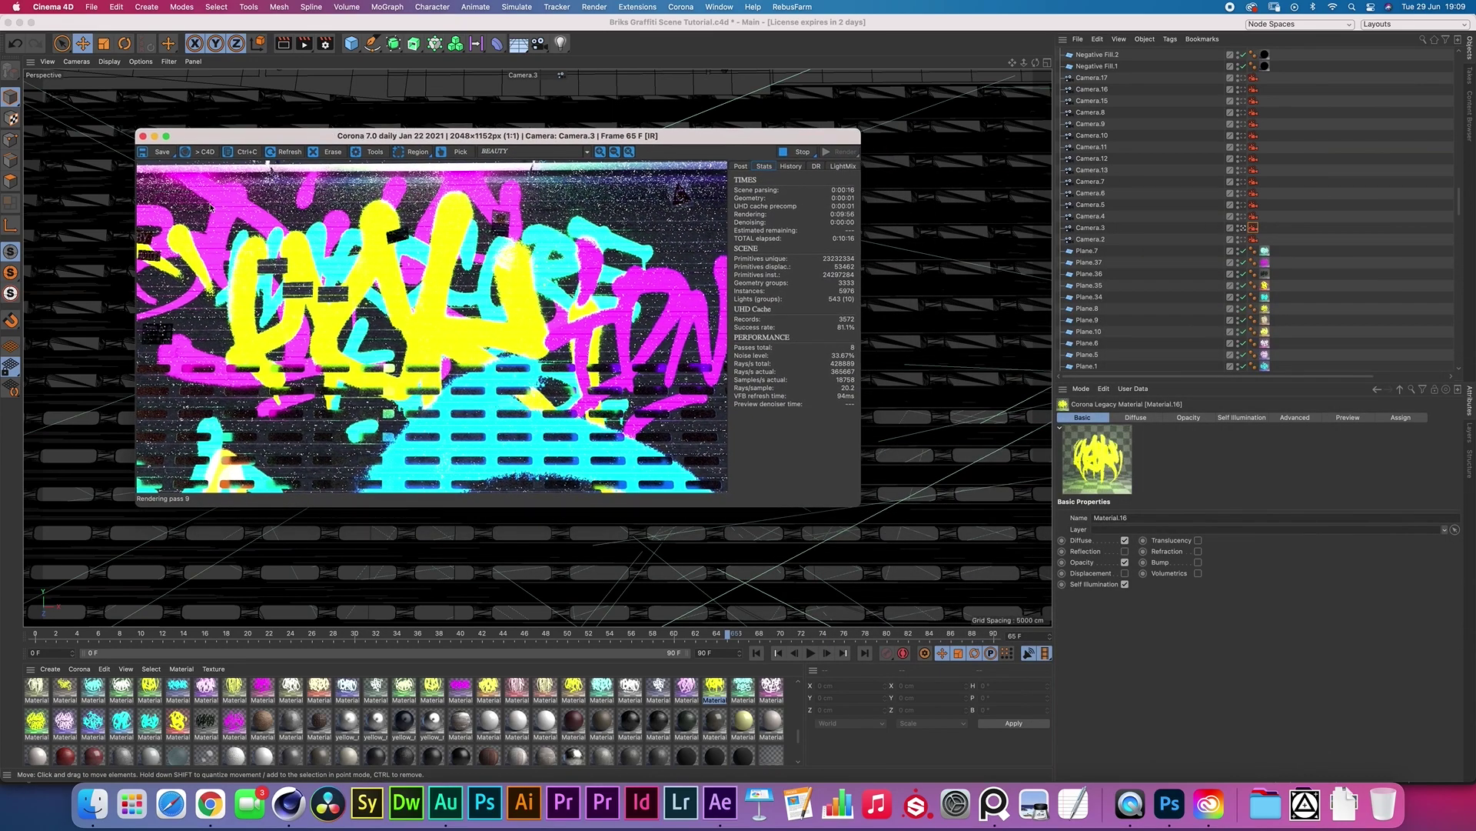
click(143, 135)
Switch to Finder and look through the Assets folder of the BRIKS Graffiti Tags sample pack.
click(94, 802)
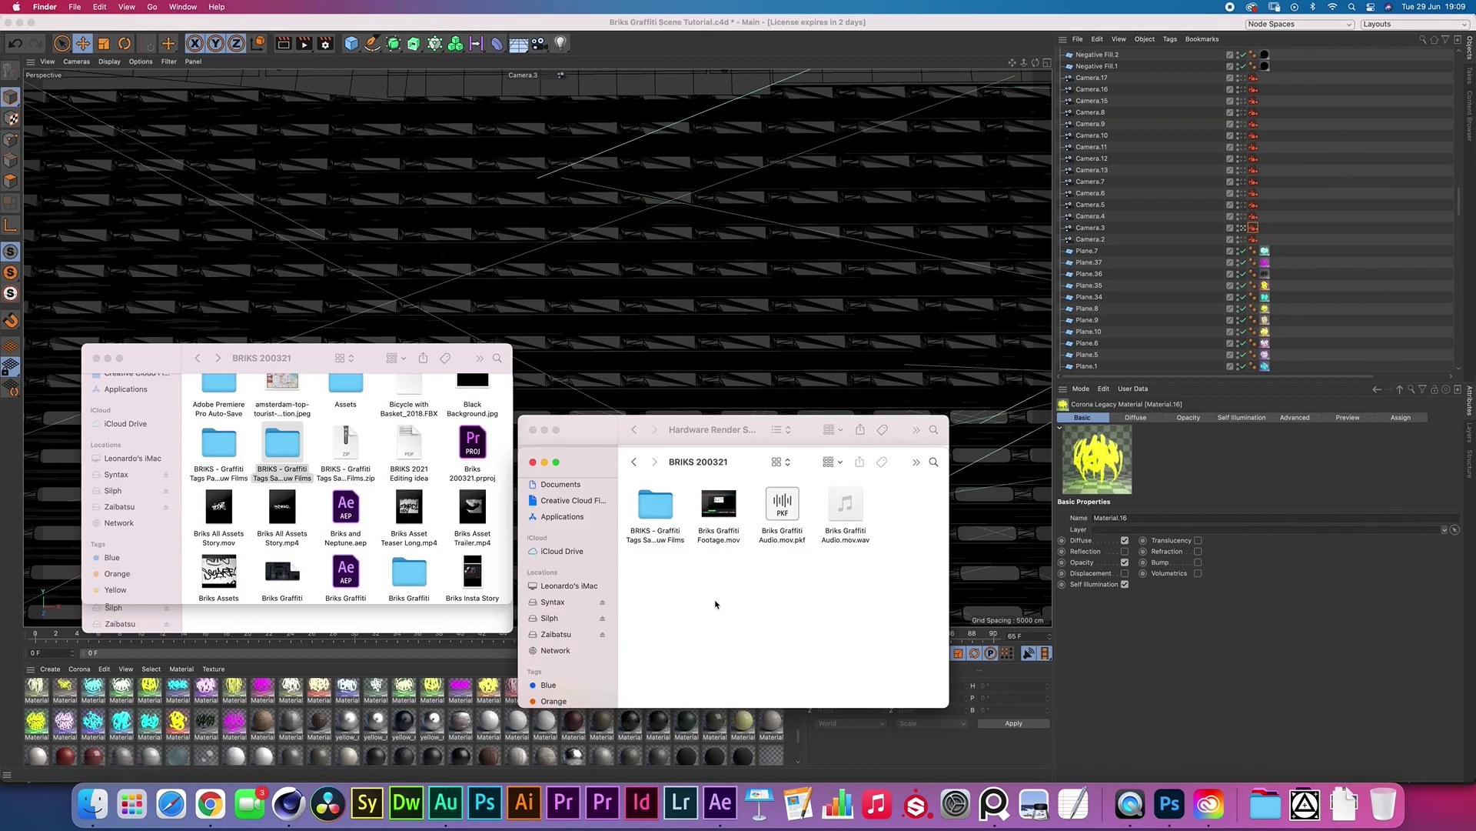
double_click(668, 513)
drag(668, 513, 562, 432)
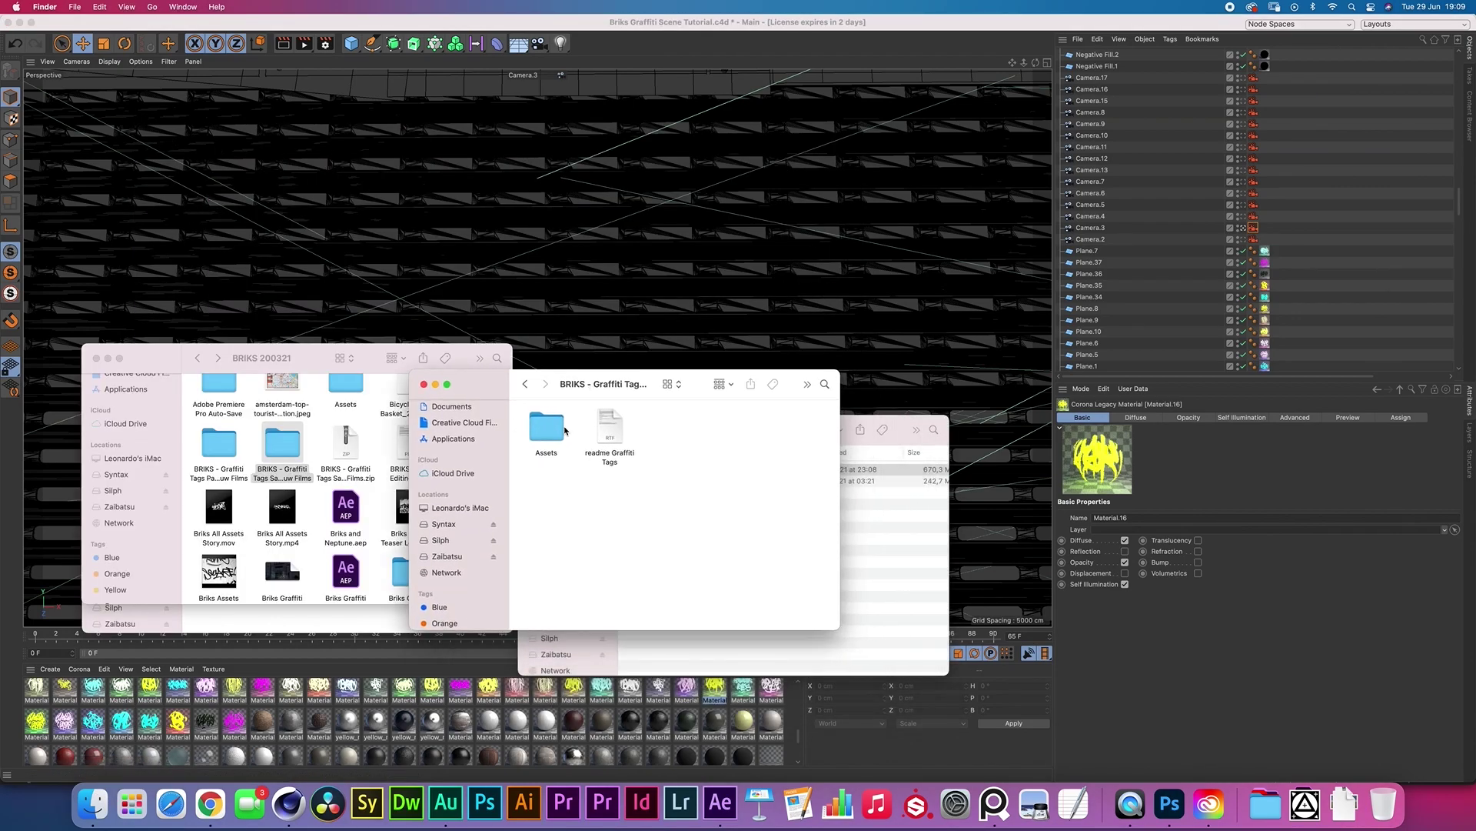
double_click(562, 433)
scroll(552, 525, down, 3)
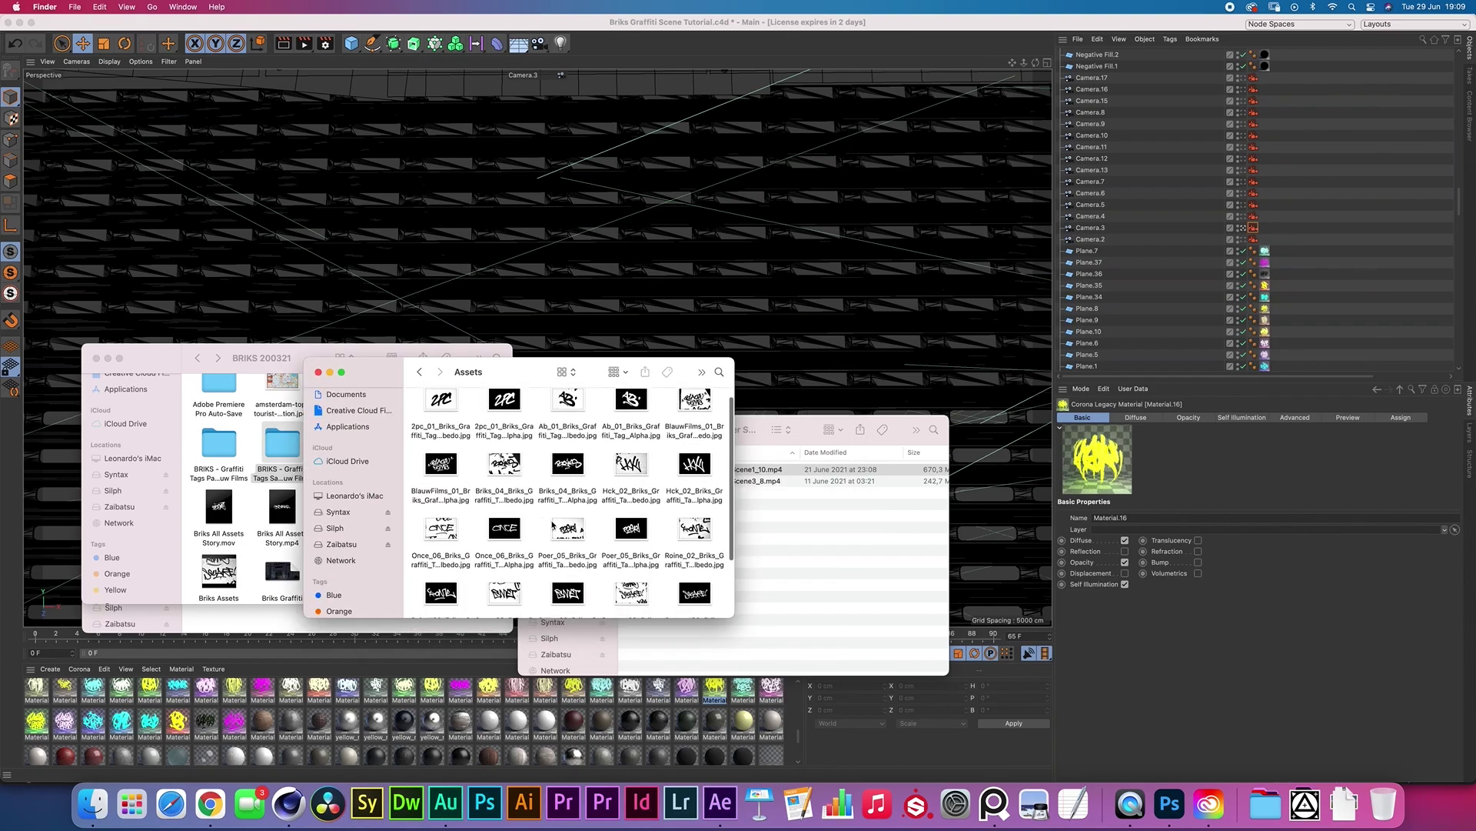
scroll(547, 531, up, 2)
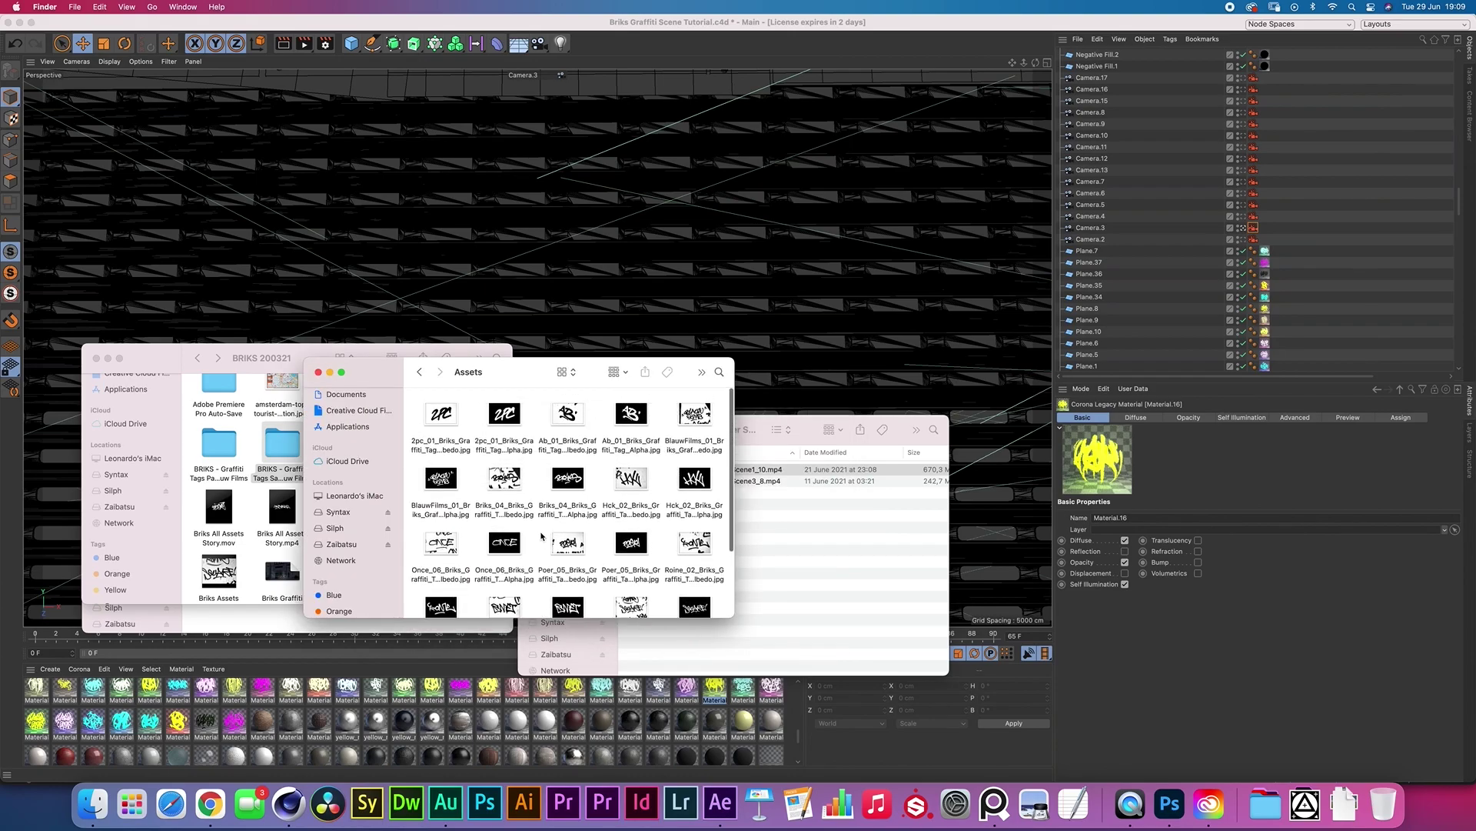
click(419, 371)
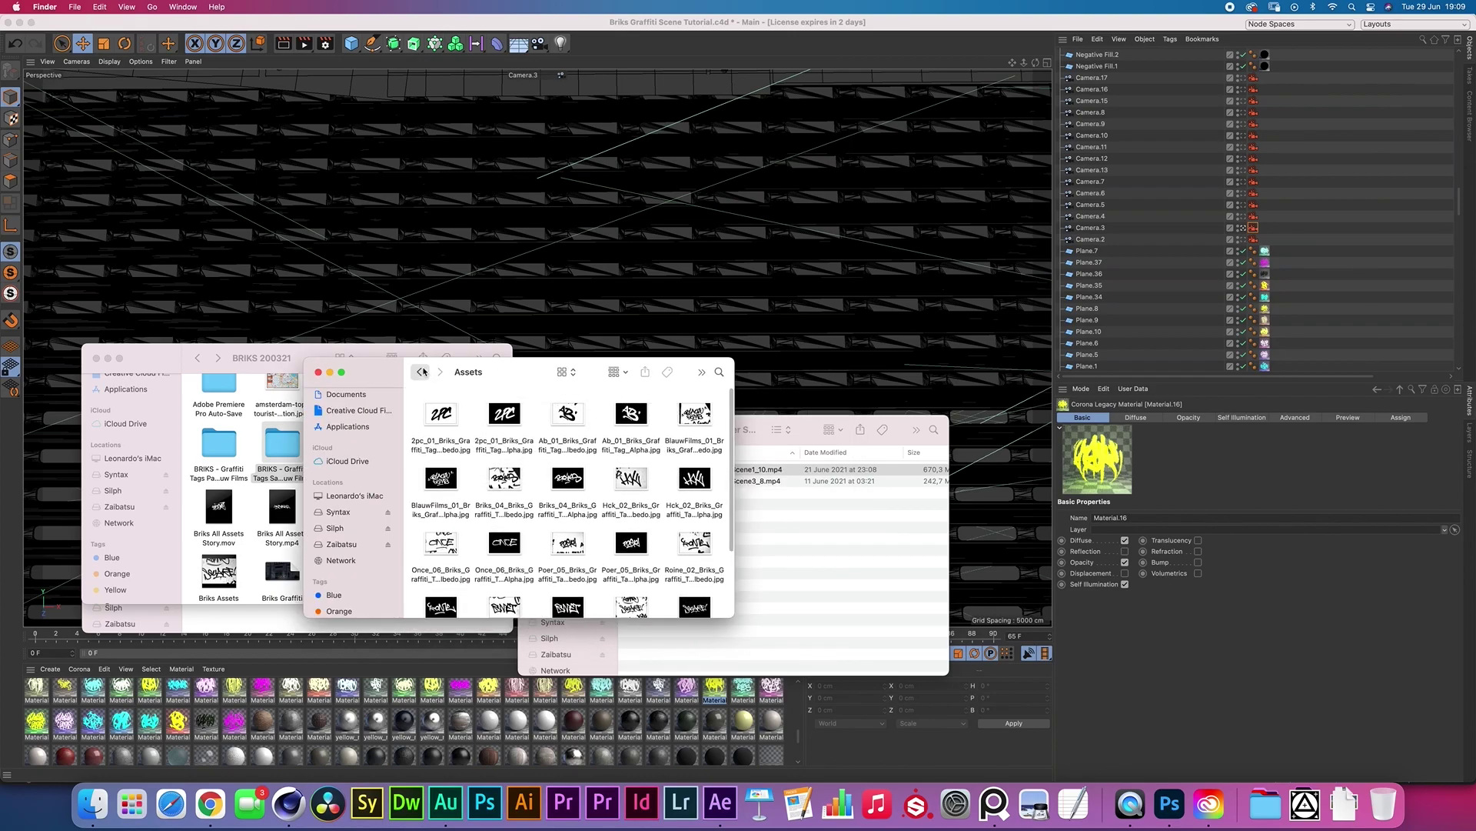
Open the other BRIKS Graffiti Tags pack folder and preview Aps_01_Briks_Graffiti_Tag_Albedo.jpg.
click(283, 461)
double_click(284, 461)
click(219, 400)
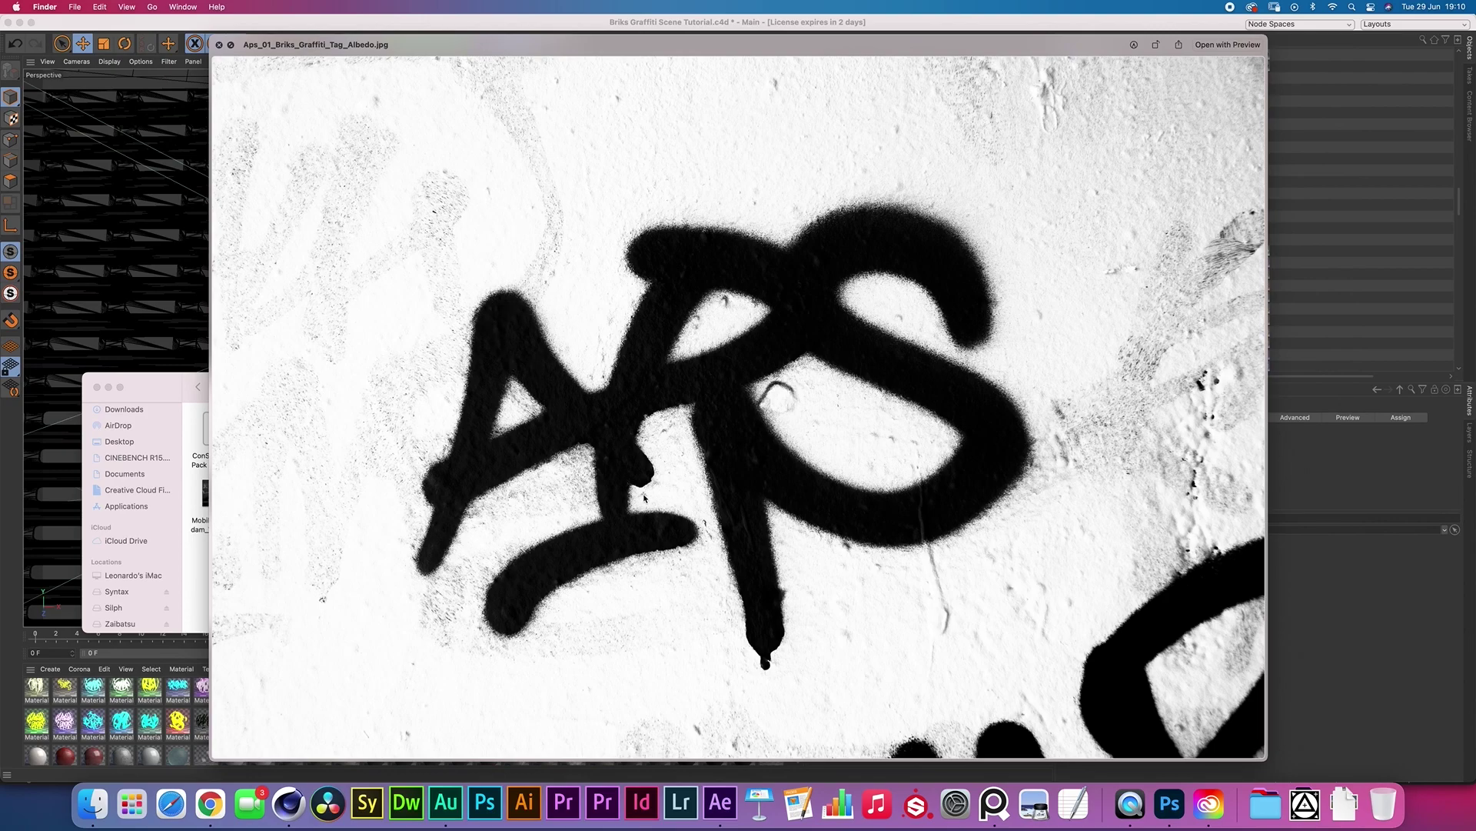
Close the Aps_01 albedo preview and preview Abc_01_Briks_Graffiti_Tag_Alpha.jpg from the same Assets folder.
key(space)
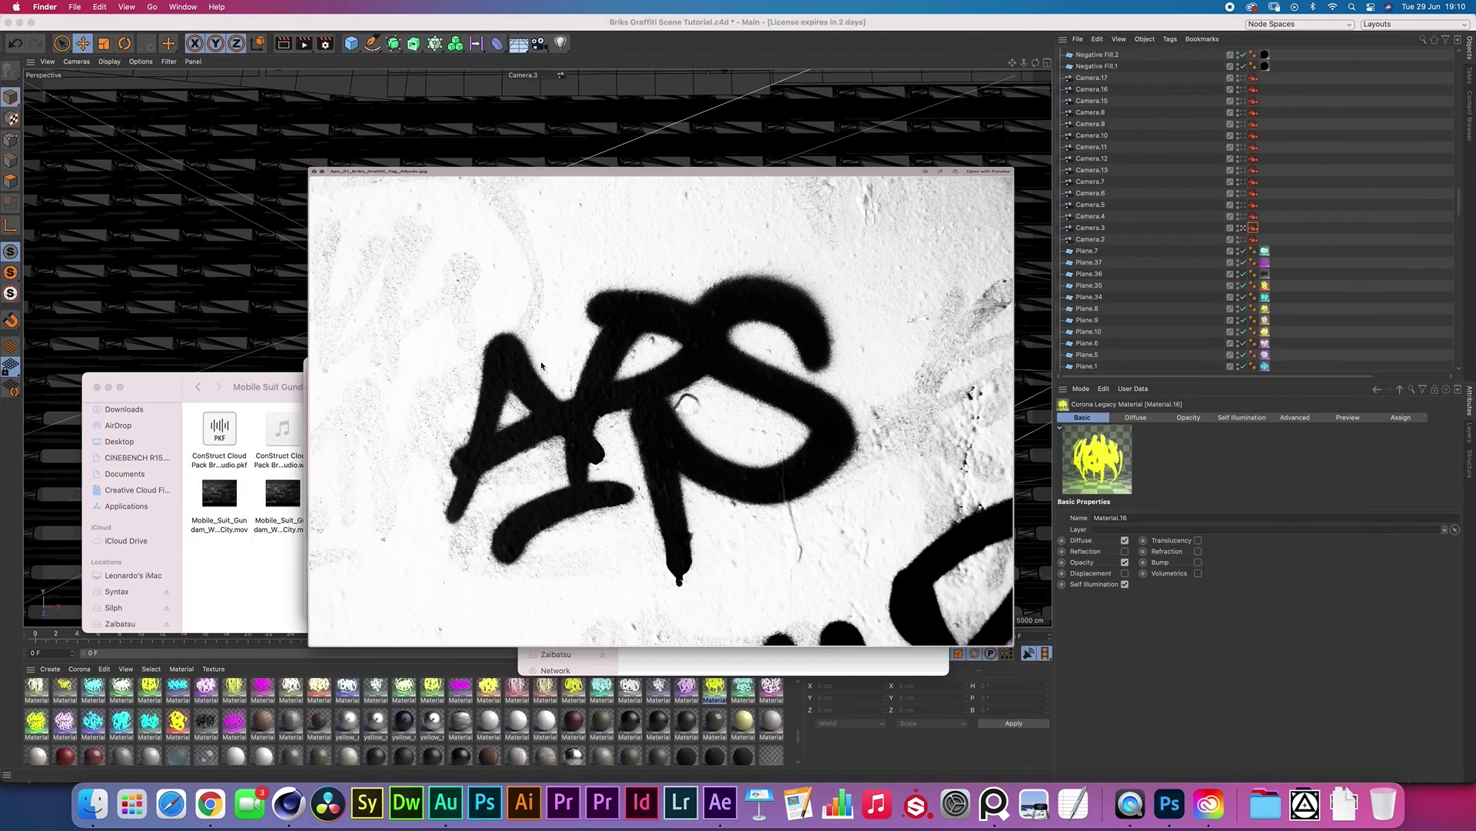
scroll(483, 485, down, 2)
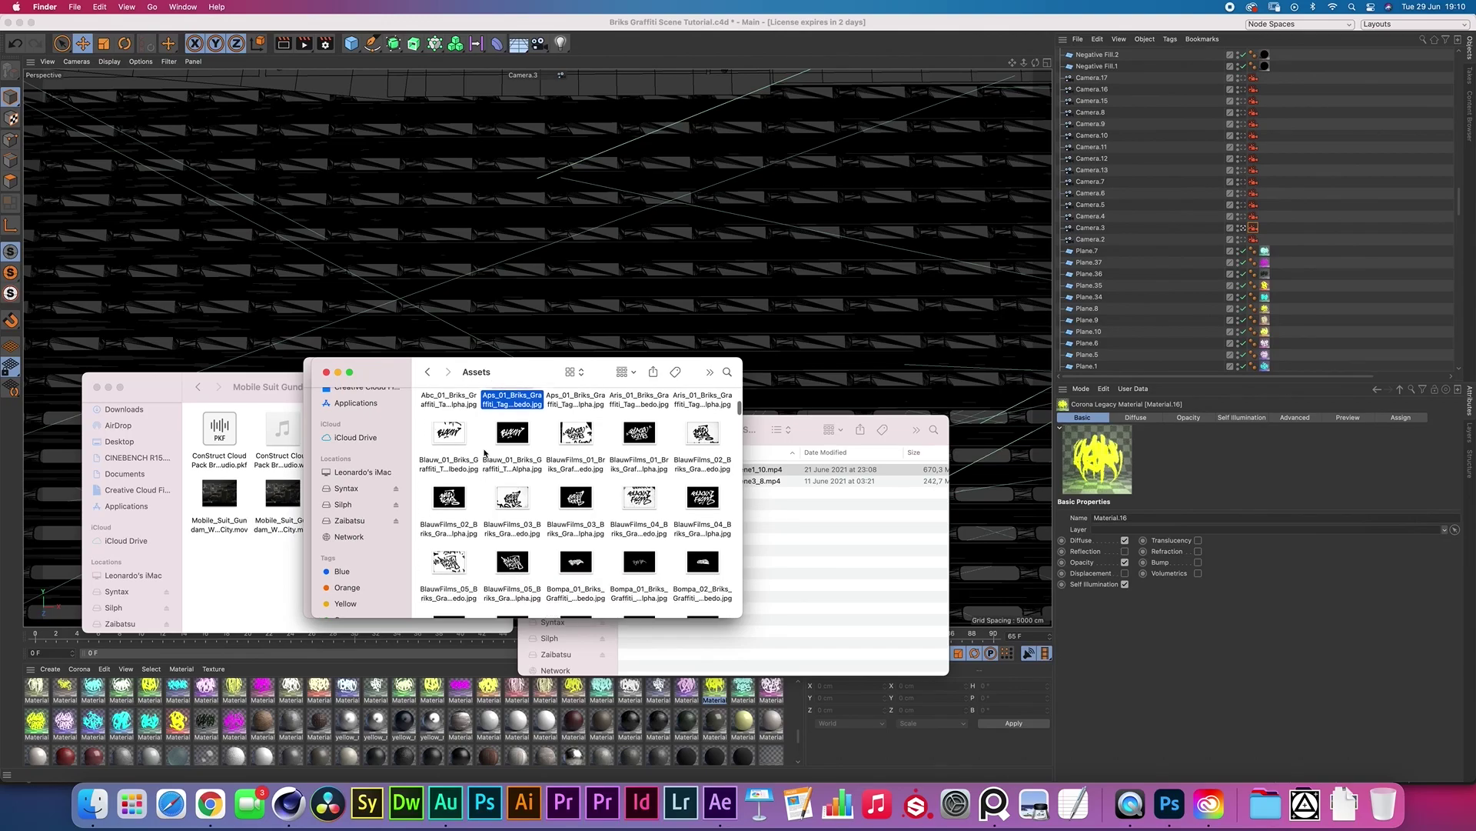
scroll(472, 467, up, 3)
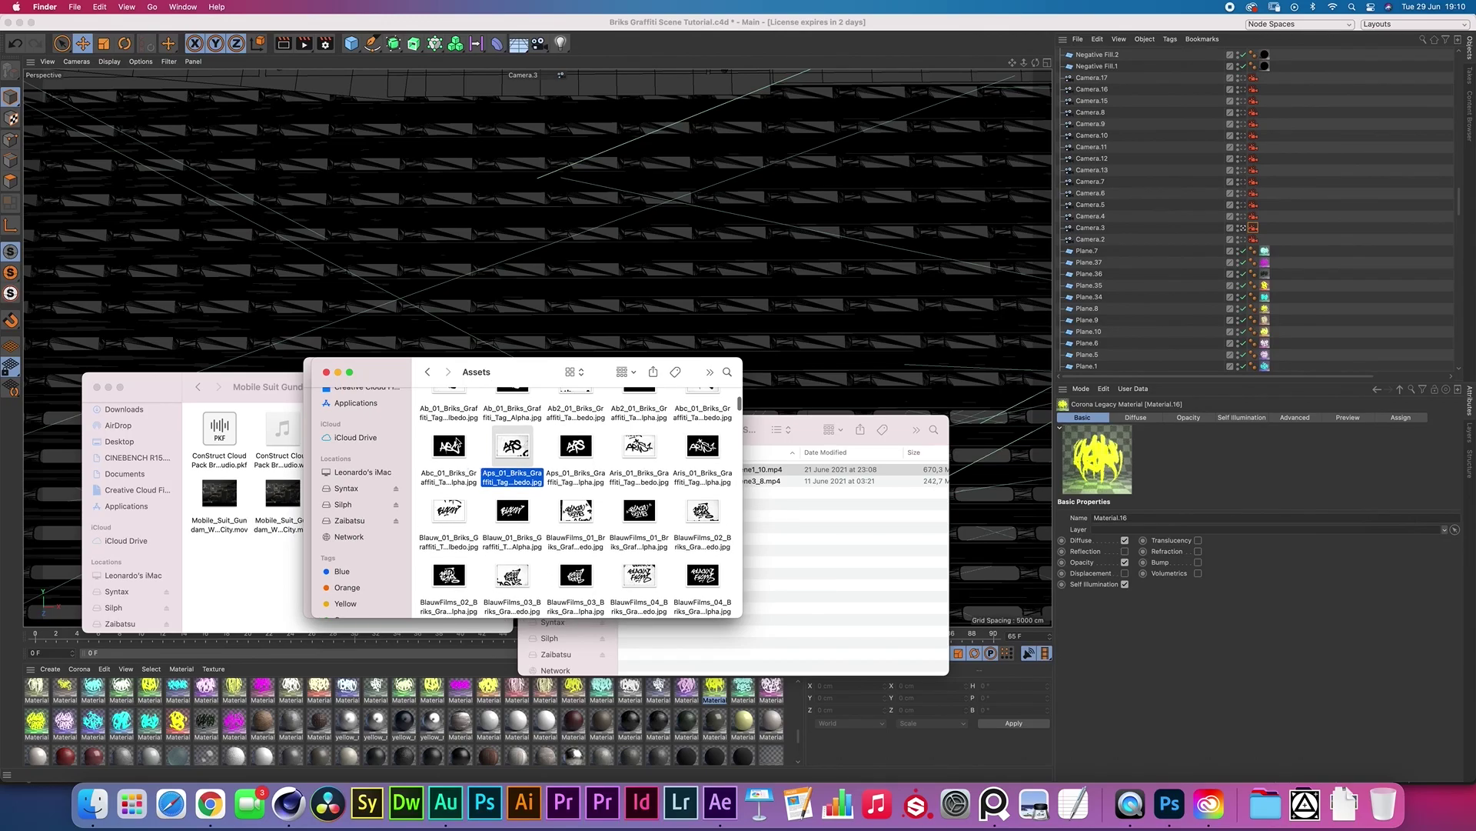
click(454, 445)
key(space)
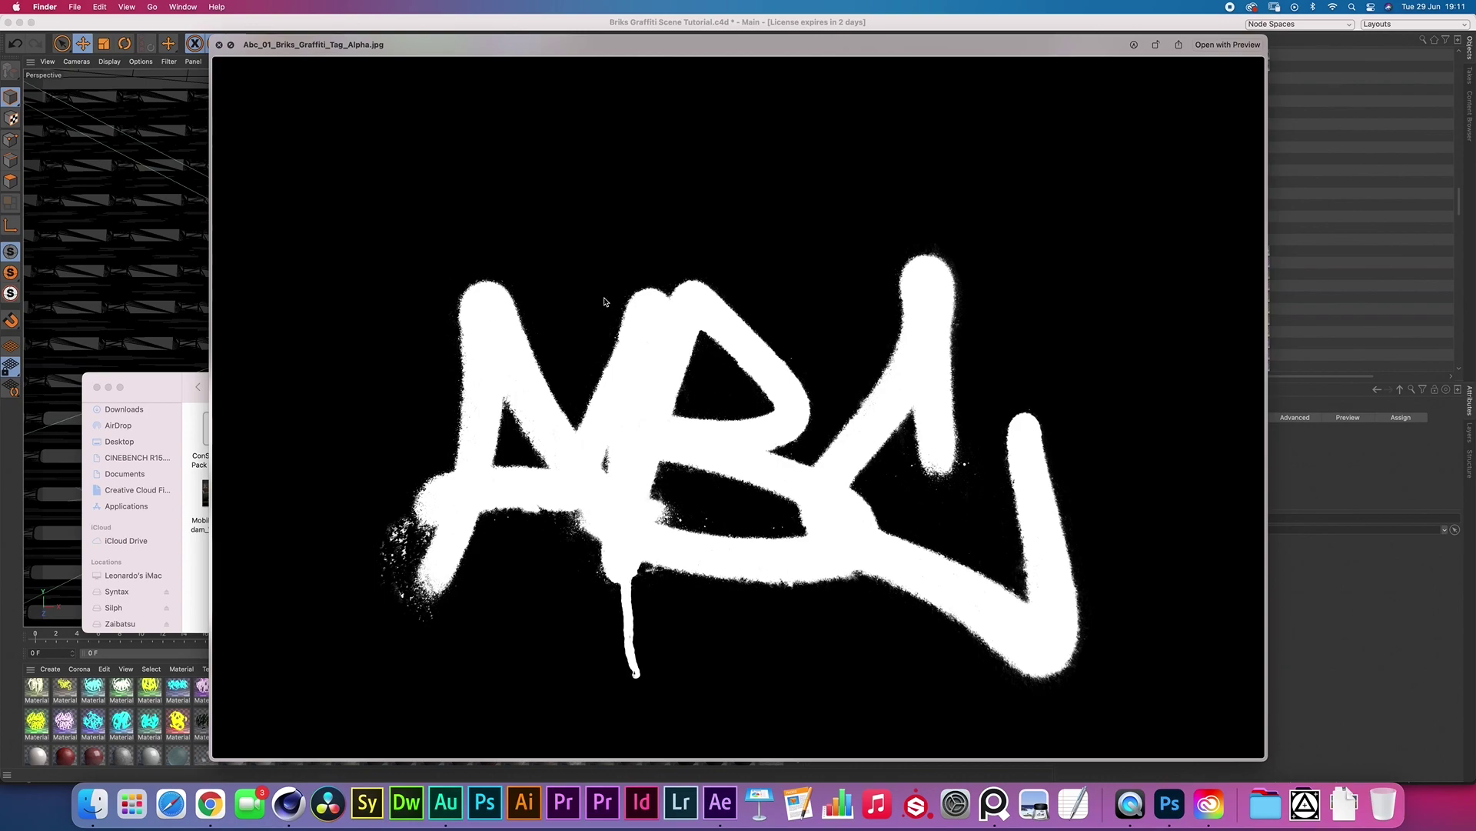
Close the Abc_01 alpha preview and preview BlauwFilms_05_Briks_Graffiti_Tag_Alpha.jpg.
key(space)
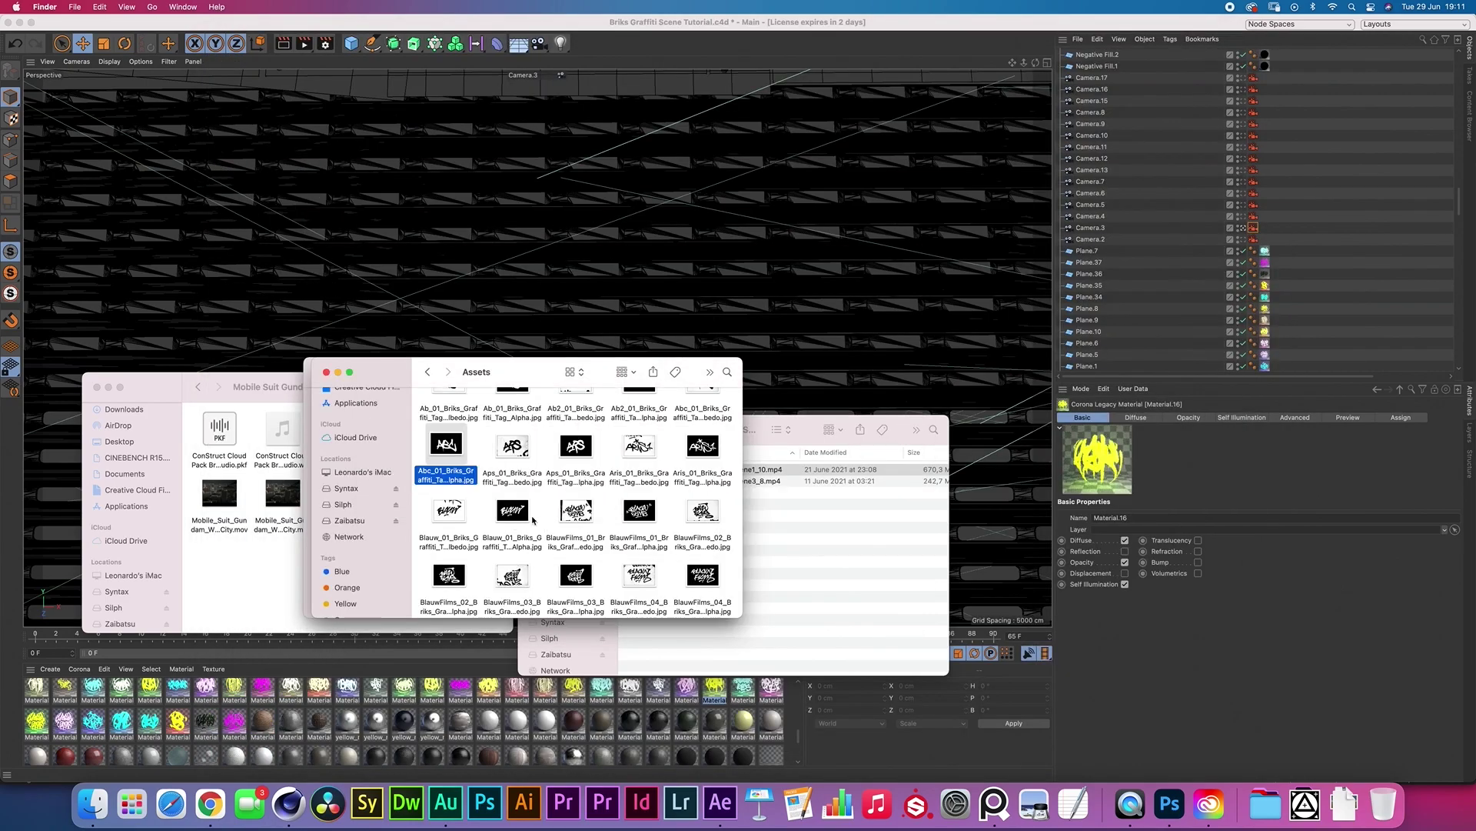
scroll(533, 520, down, 5)
click(527, 467)
key(space)
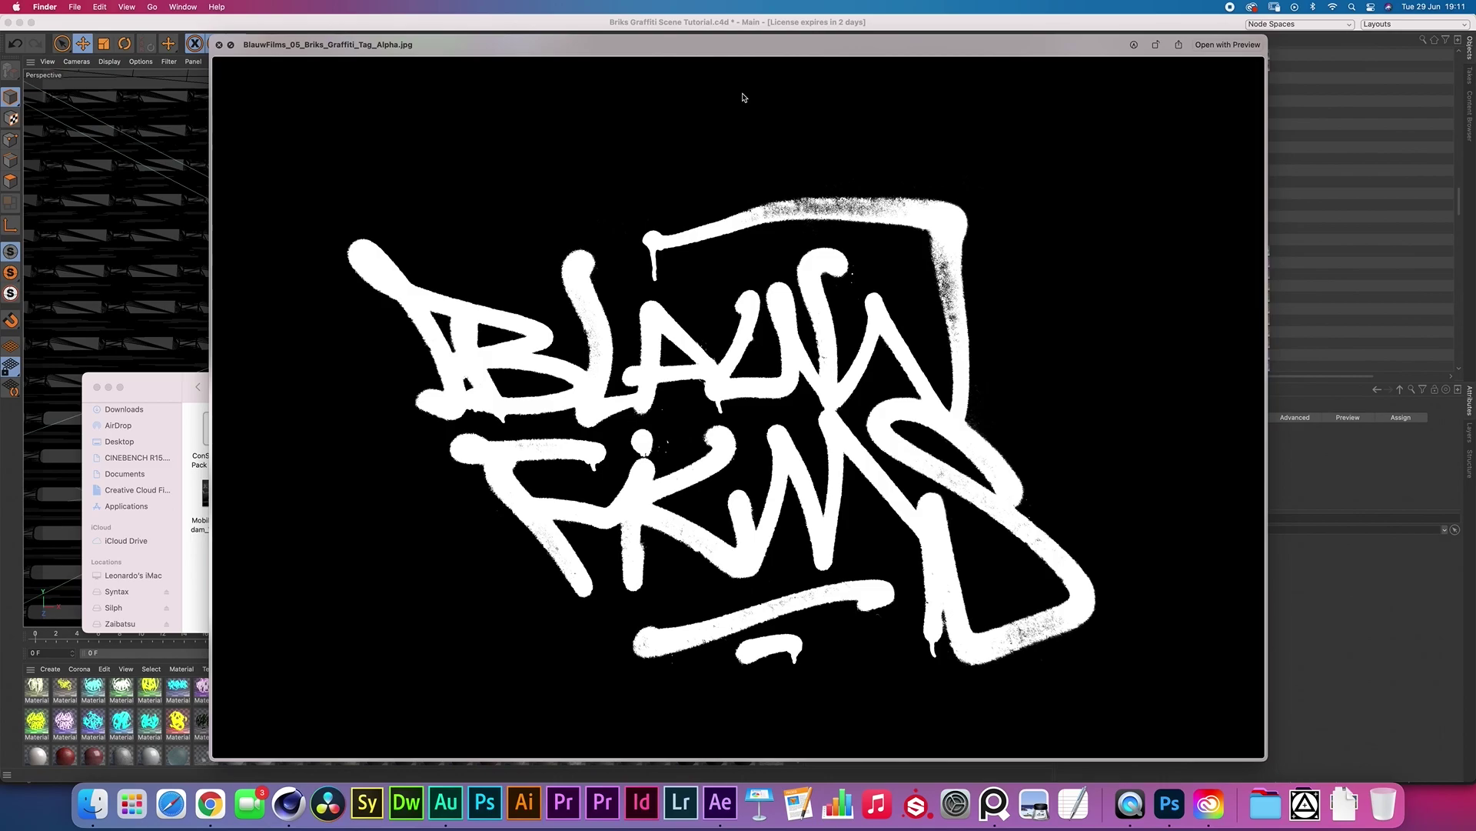
Switch to Chrome and look through the product images of The BRIKS Graffiti Scrapbook on the ArtStation marketplace page.
key(super+Tab)
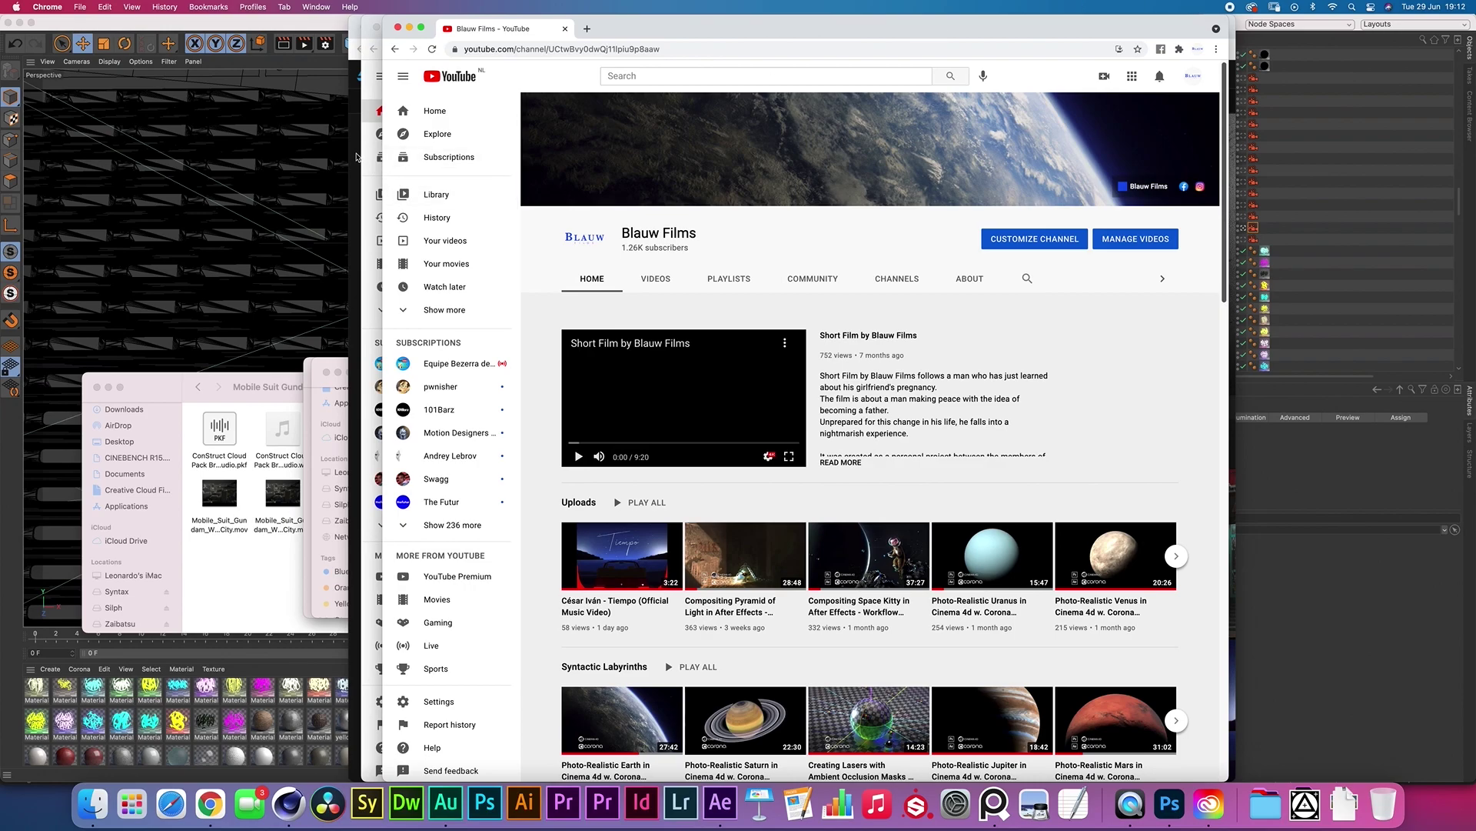
click(357, 157)
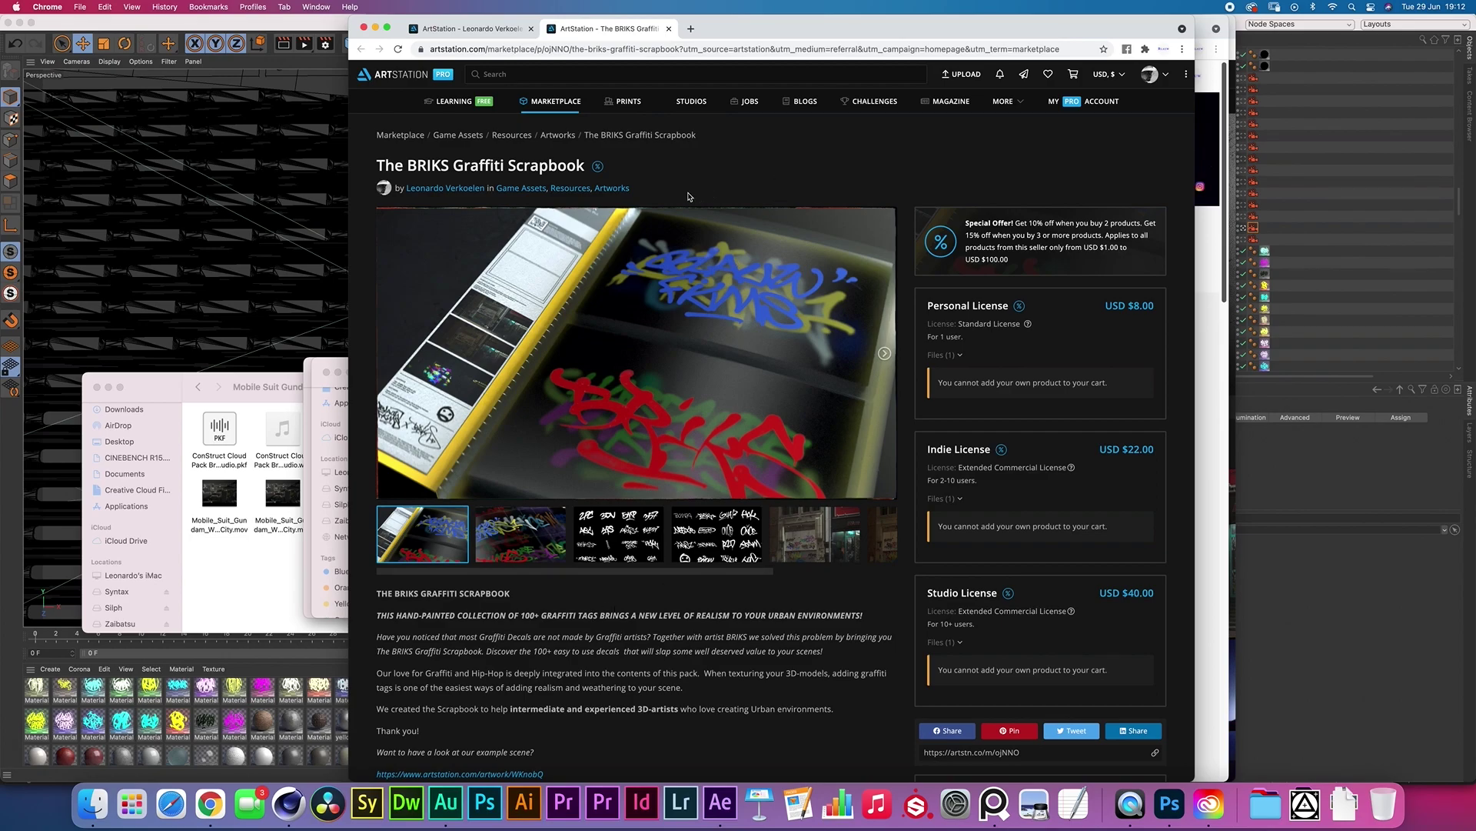
click(520, 524)
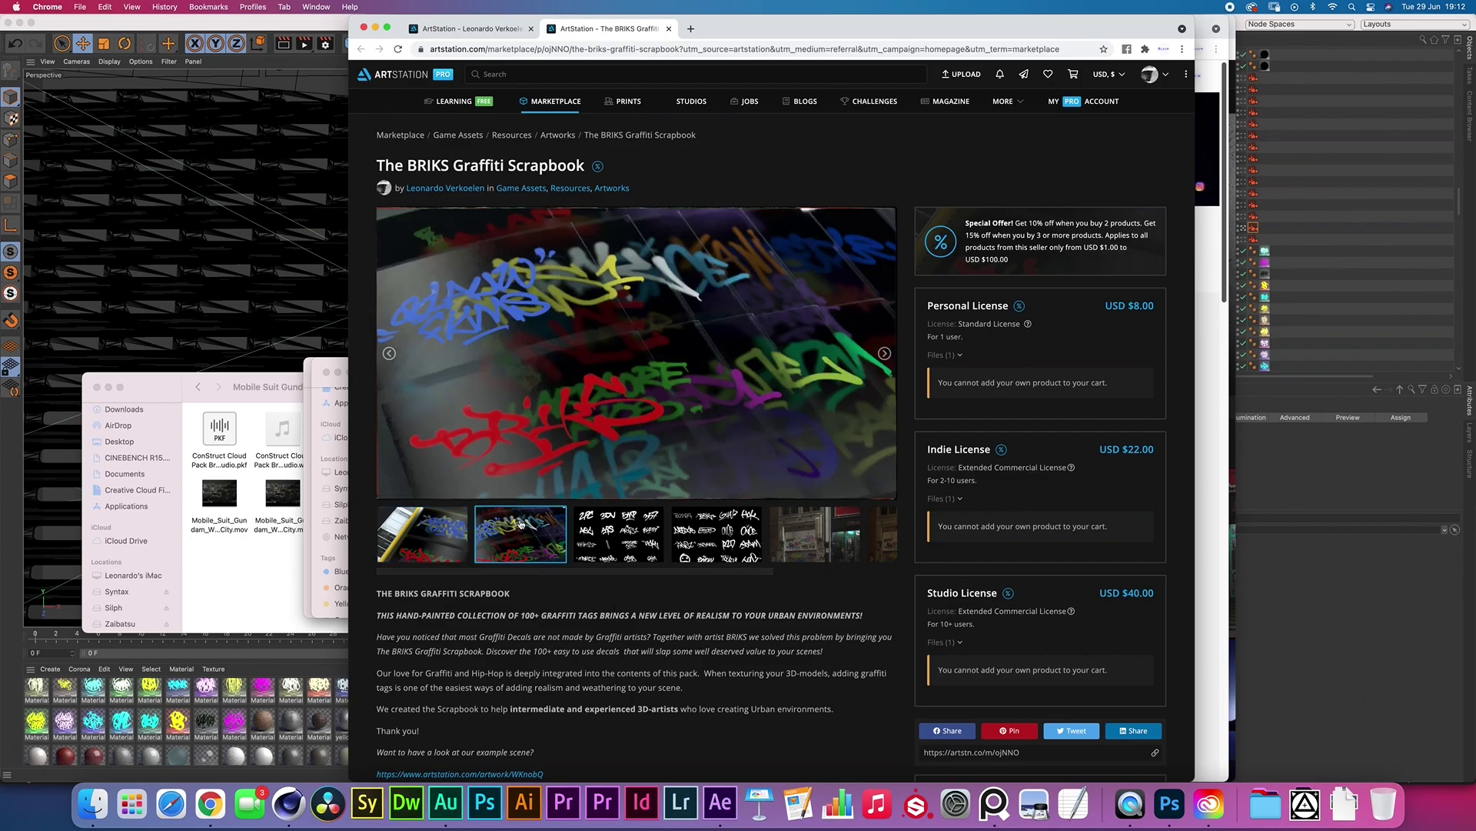
click(597, 524)
click(757, 534)
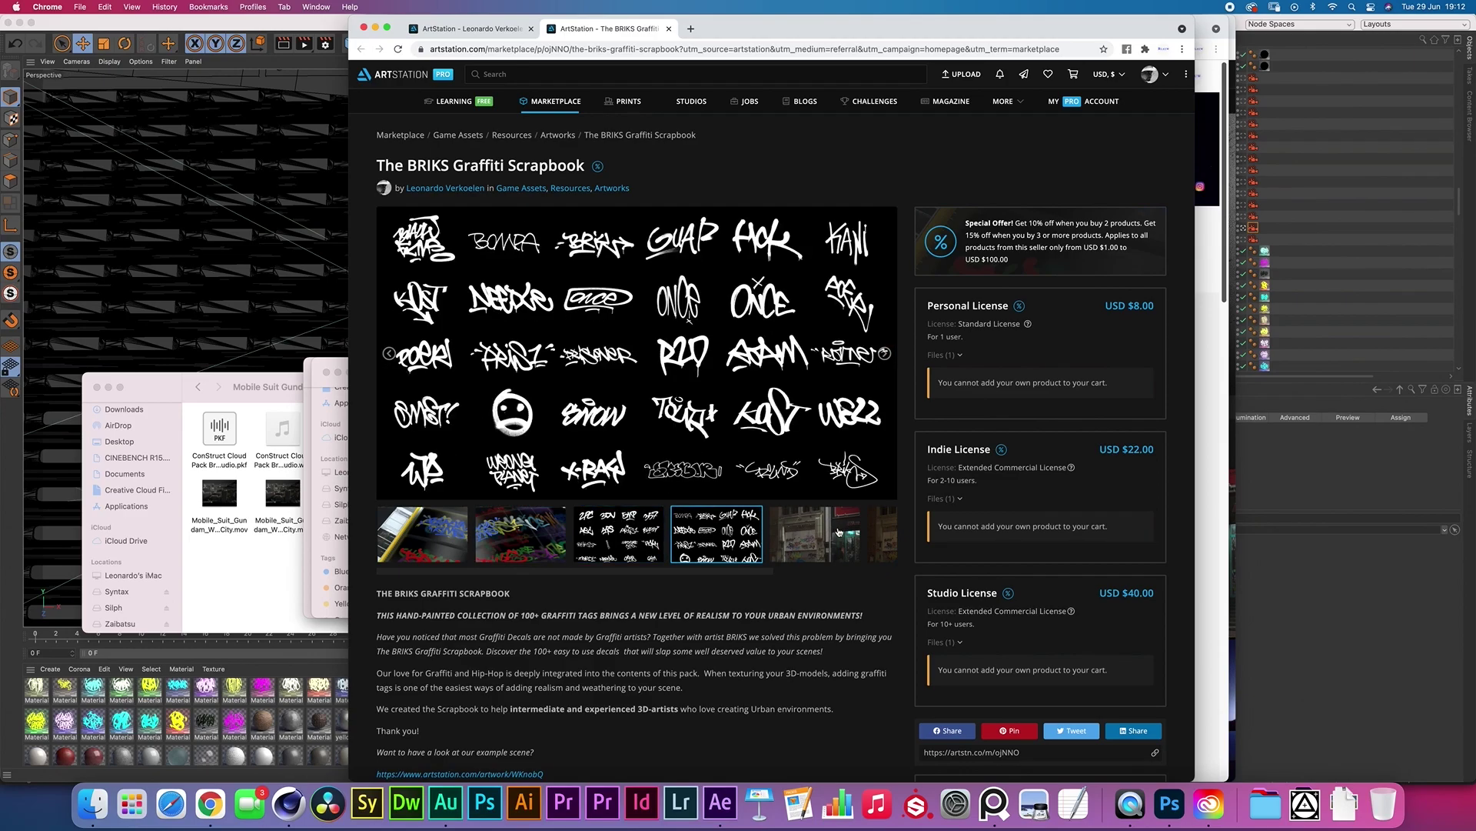
Bring the Blauw Films YouTube channel window to the front and look over its uploads and playlists.
click(1204, 115)
drag(917, 32, 884, 31)
scroll(681, 476, down, 4)
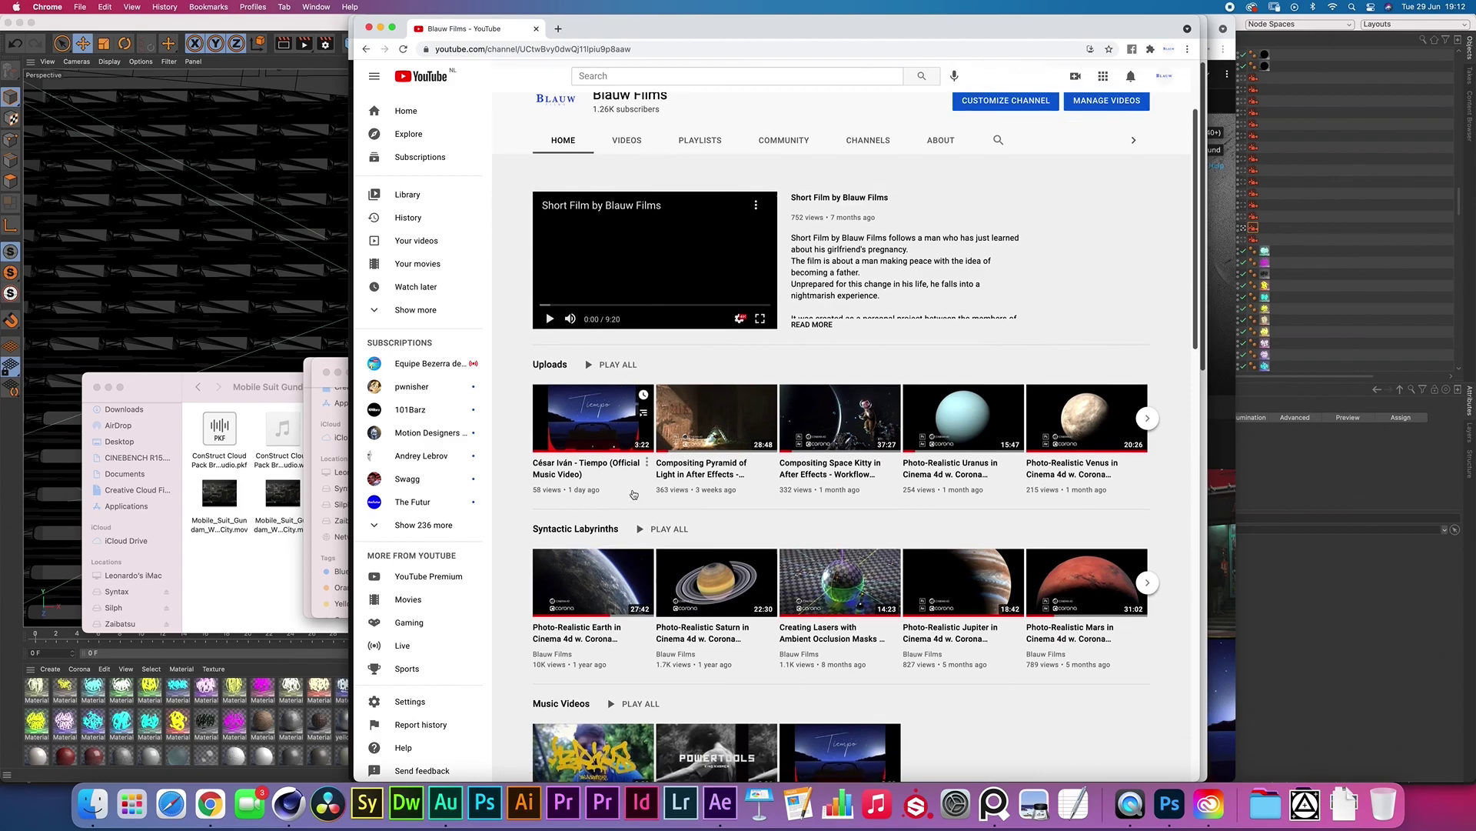
scroll(634, 495, up, 1)
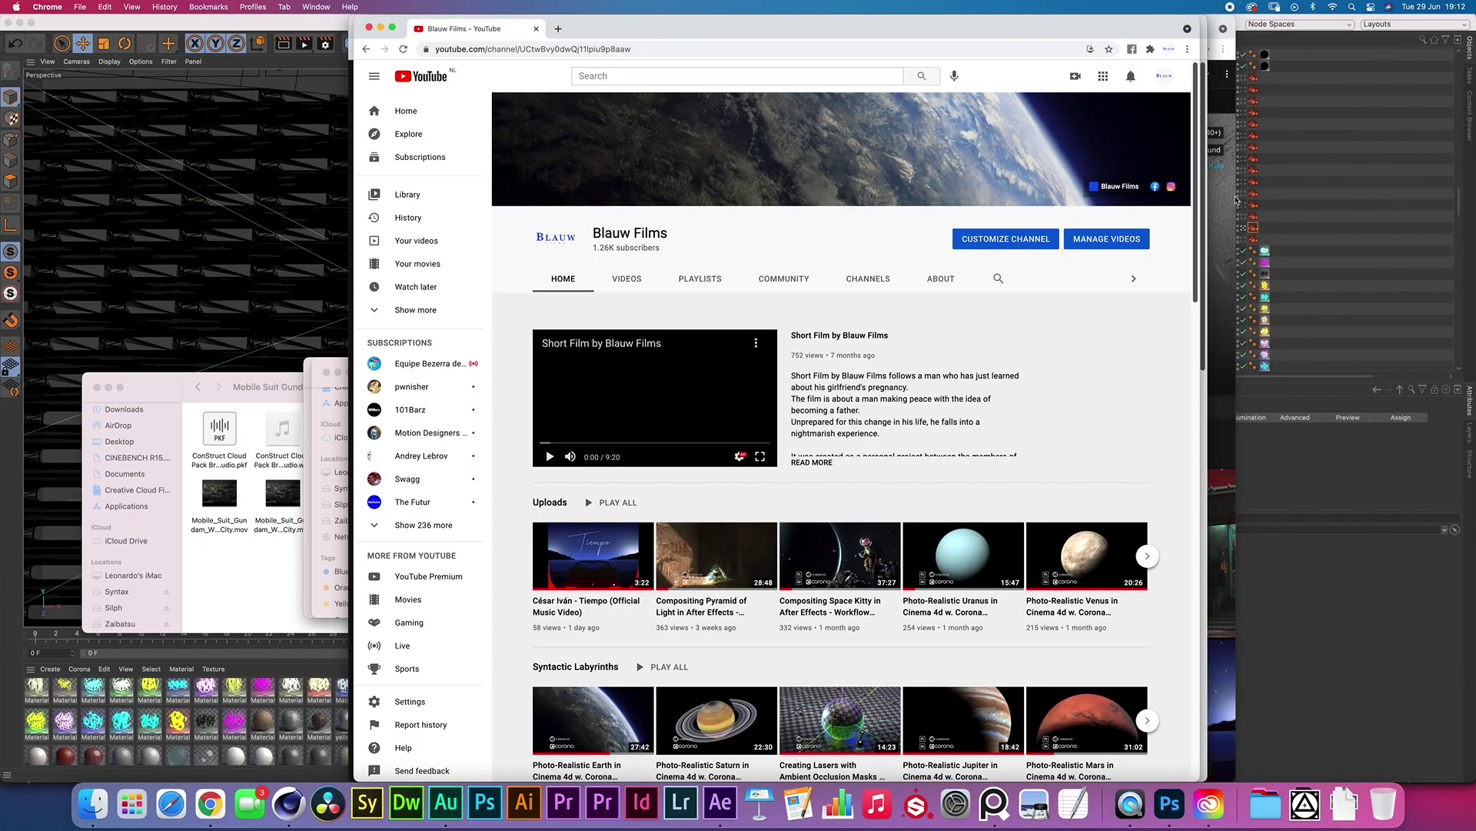
Look through the work projects on the Blauw Films Behance profile and return to the top of the page.
scroll(523, 416, down, 3)
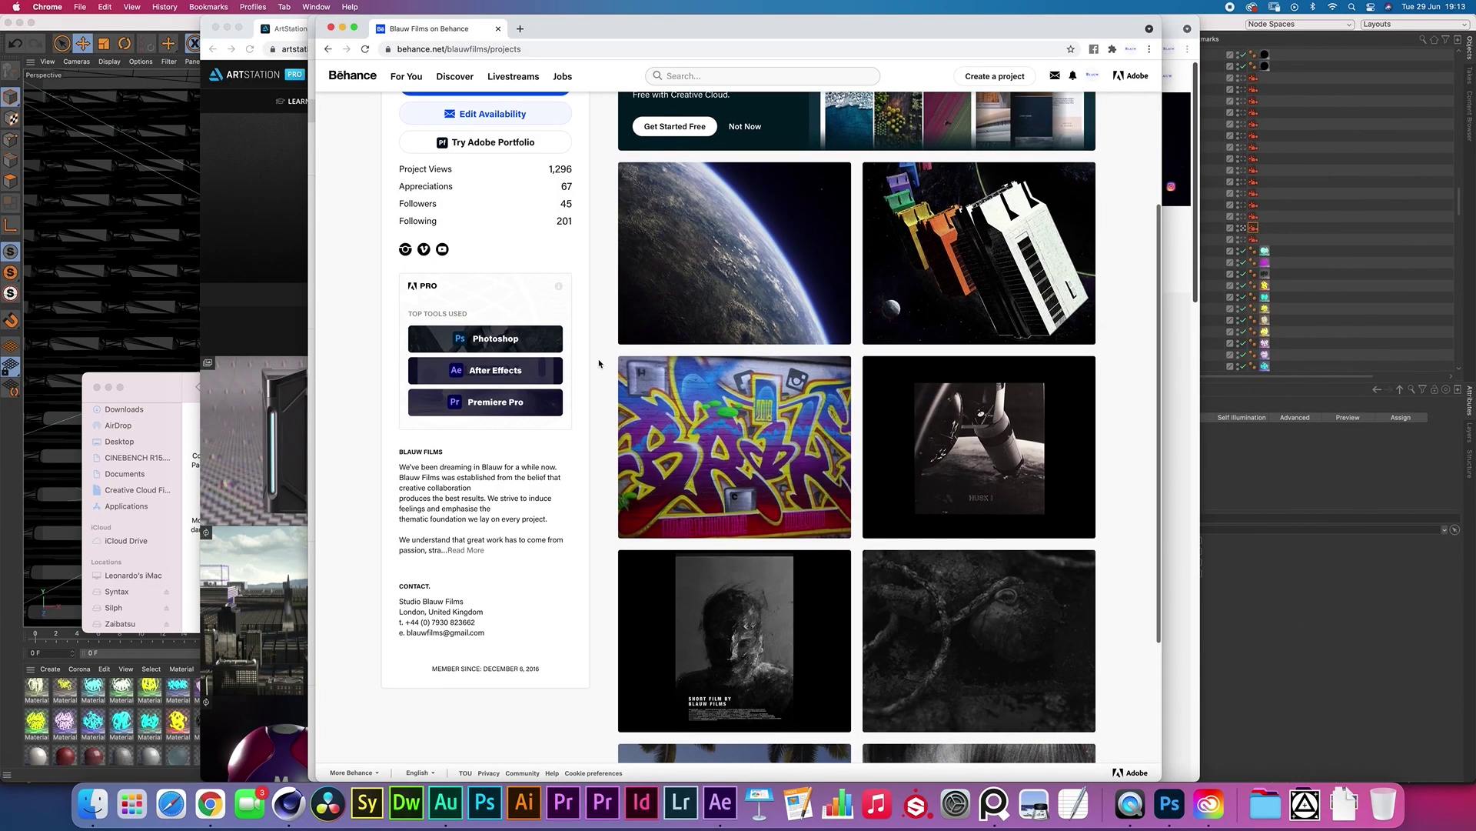
scroll(595, 383, up, 2)
scroll(594, 383, up, 3)
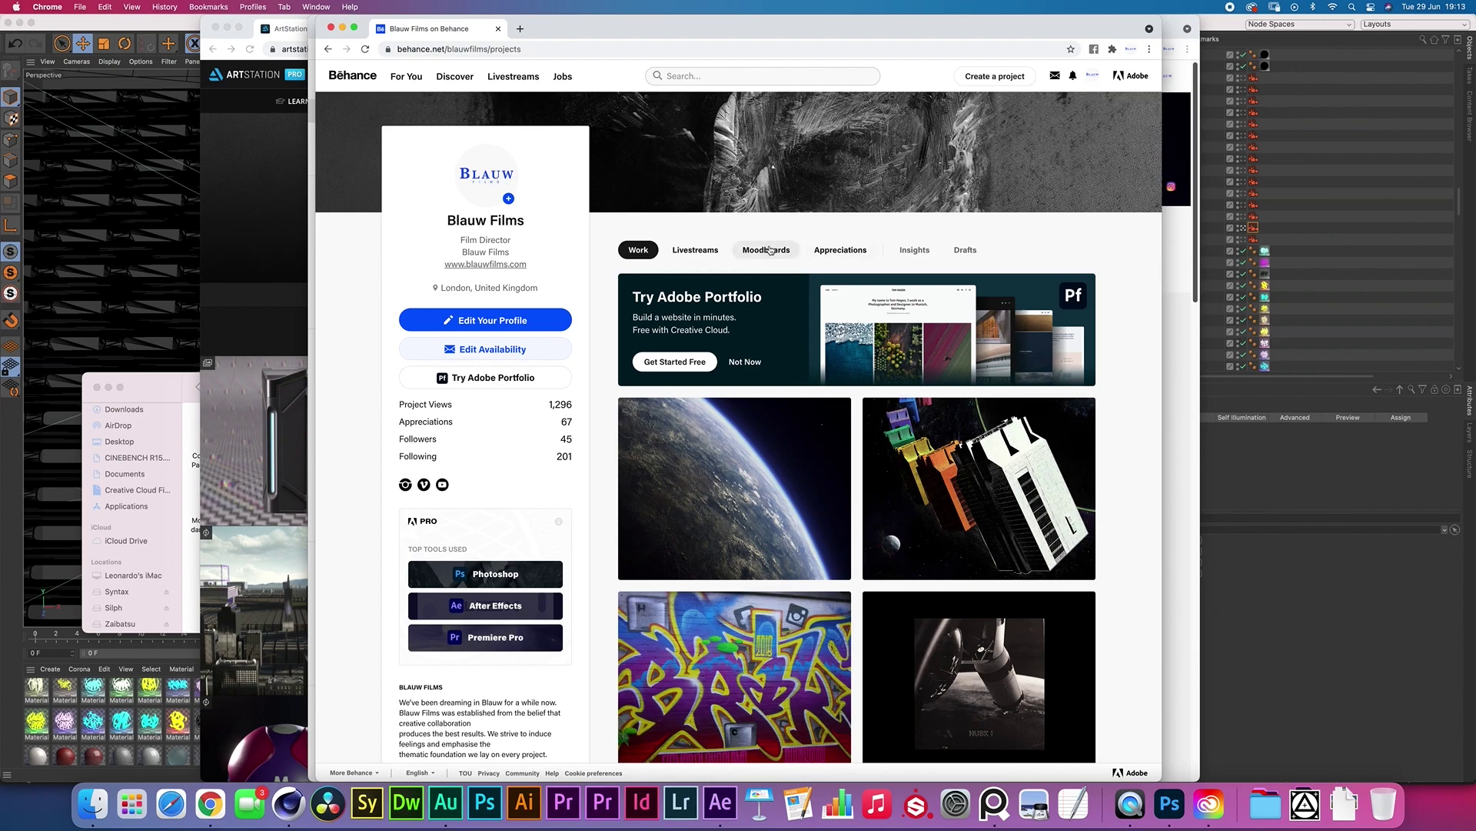
Open the Appreciations section of the Blauw Films Behance profile and browse the appreciated projects.
click(840, 251)
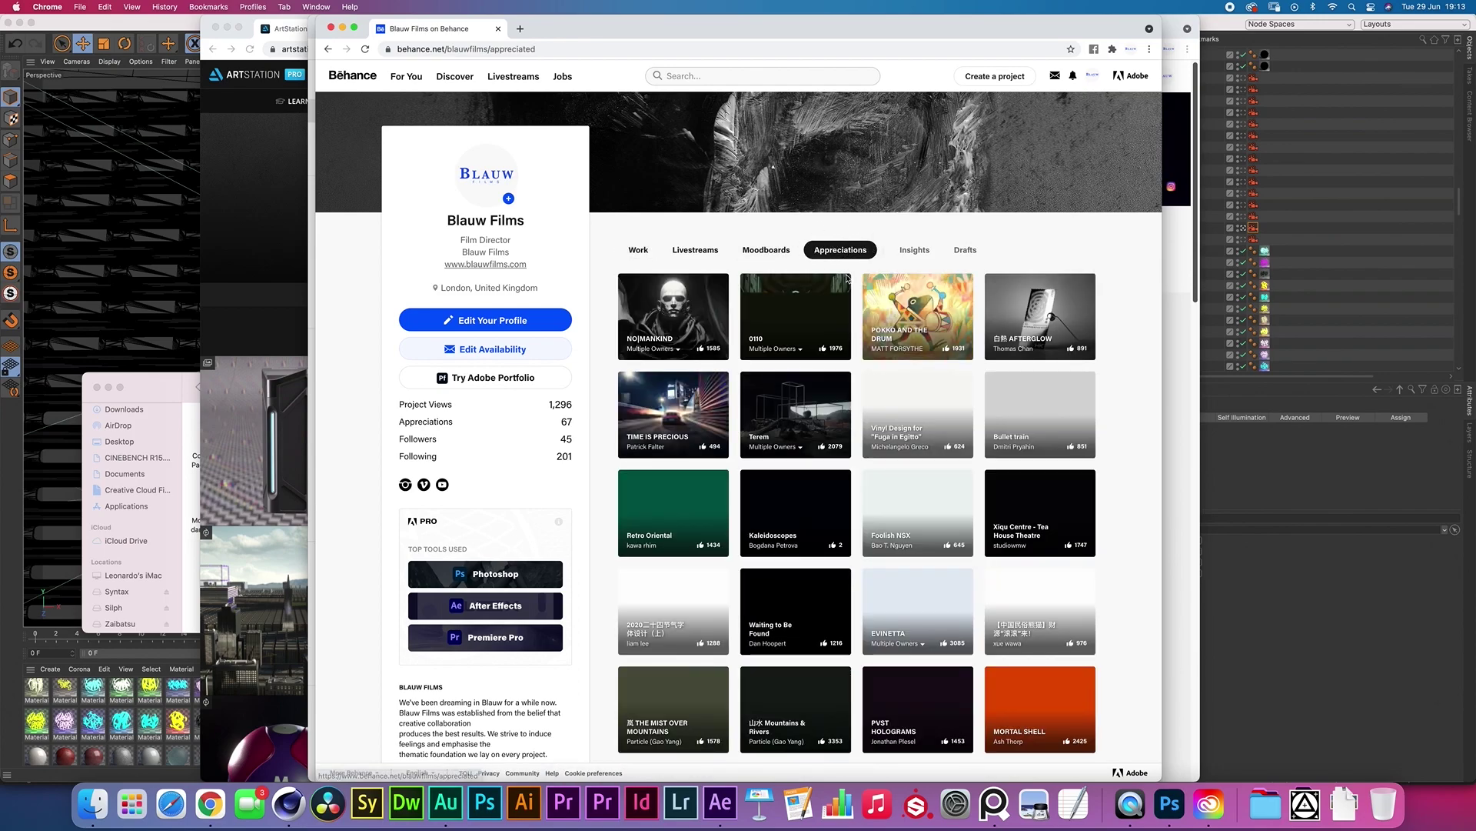
scroll(815, 385, down, 3)
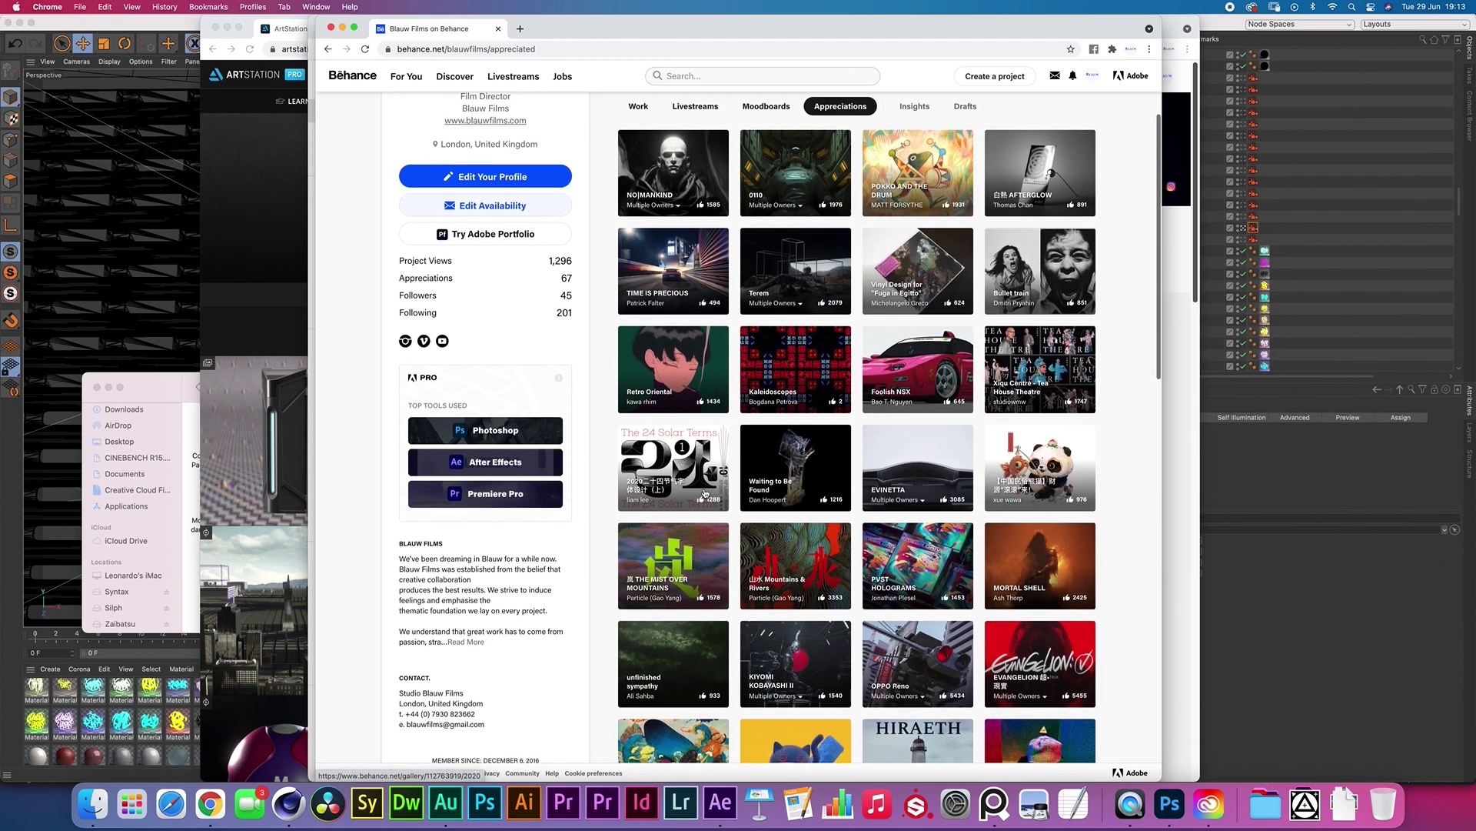
scroll(718, 520, down, 6)
scroll(719, 520, down, 8)
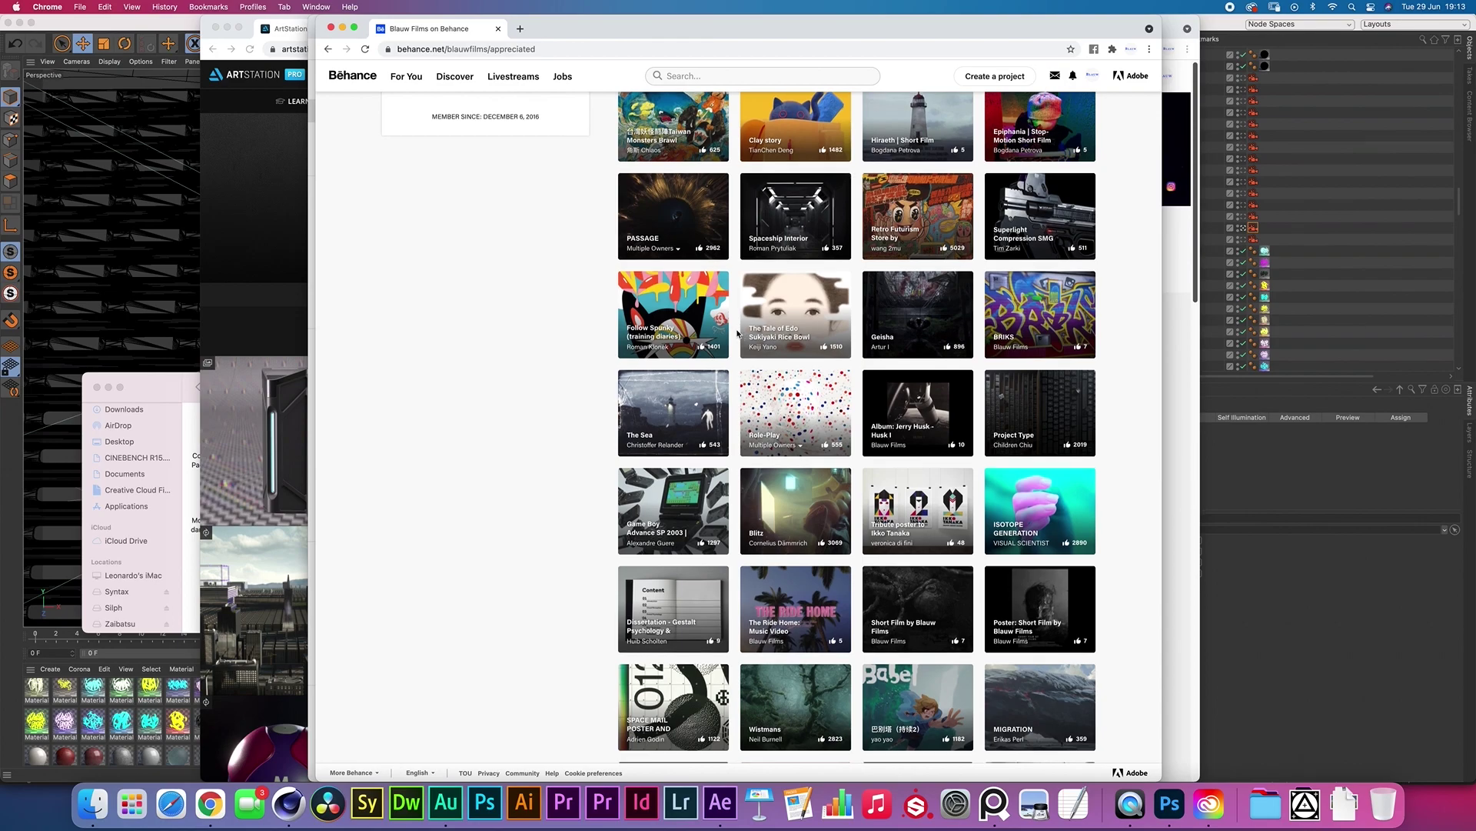
scroll(737, 333, up, 15)
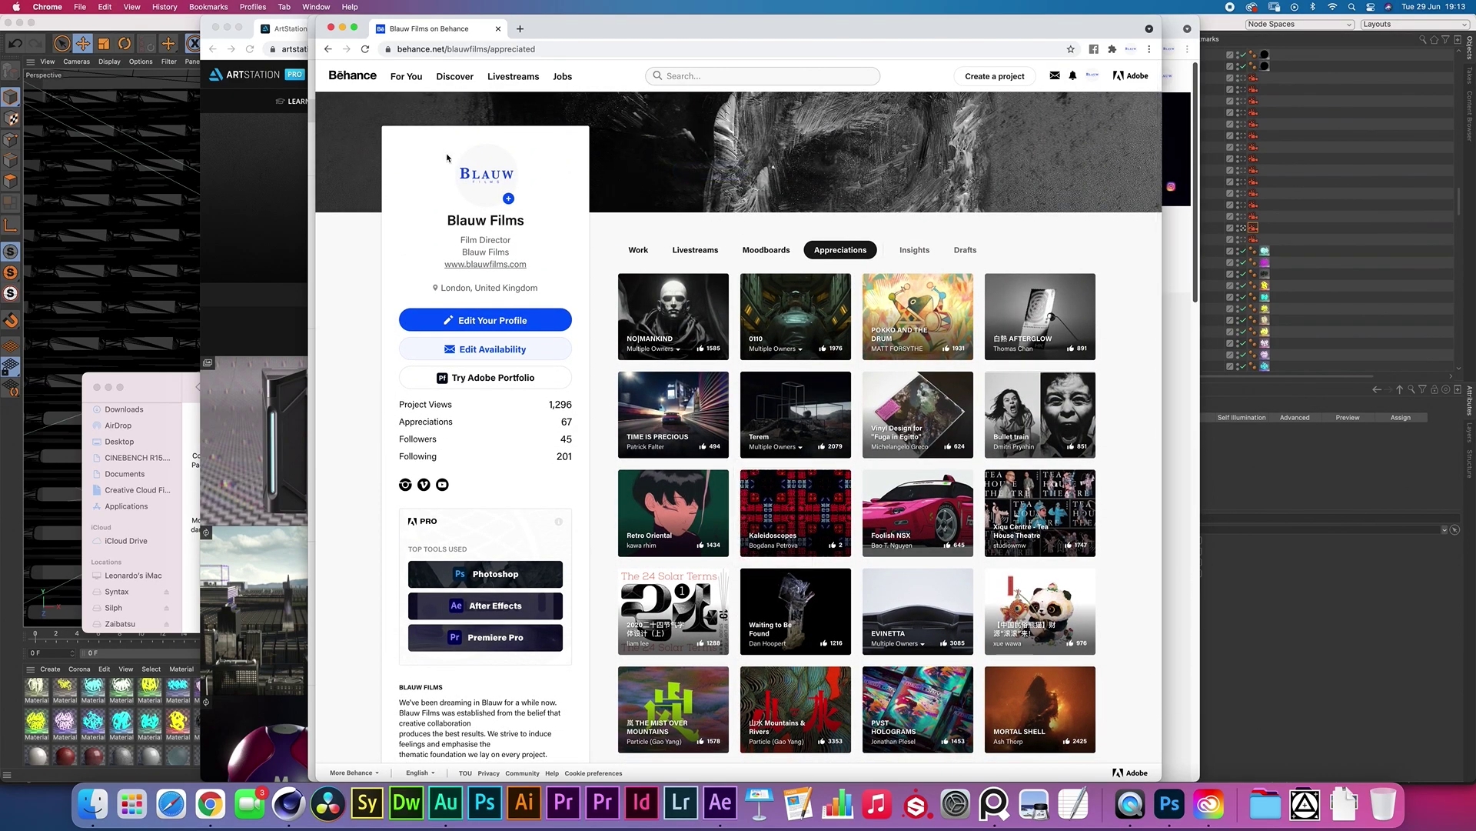
Bring the ArtStation browser window behind the Behance page to the front and reposition it.
click(286, 201)
drag(622, 20, 727, 31)
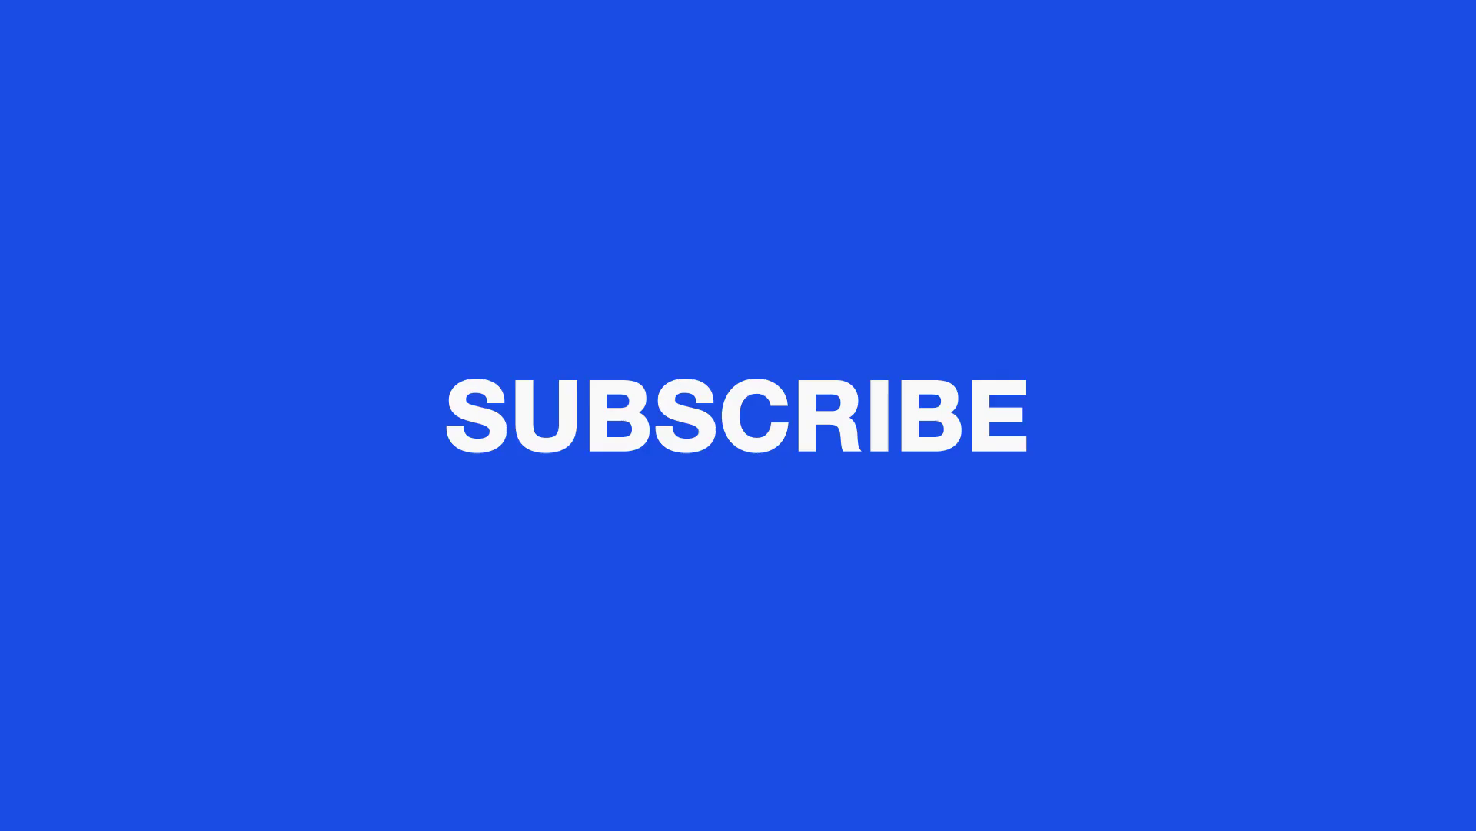